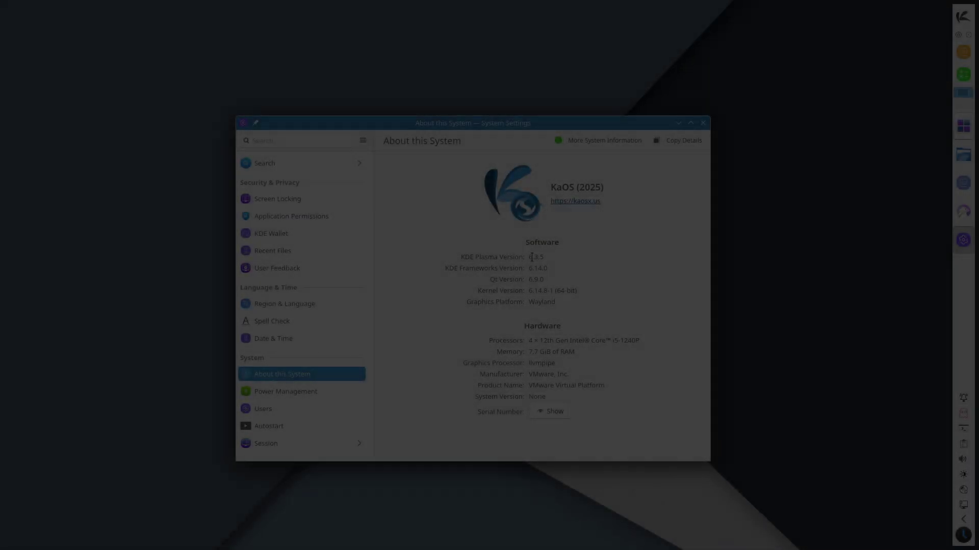
Step: Select the KDE Plasma version 6.3.5, close System Settings, and move the Welcome window lower
double_click(530, 257)
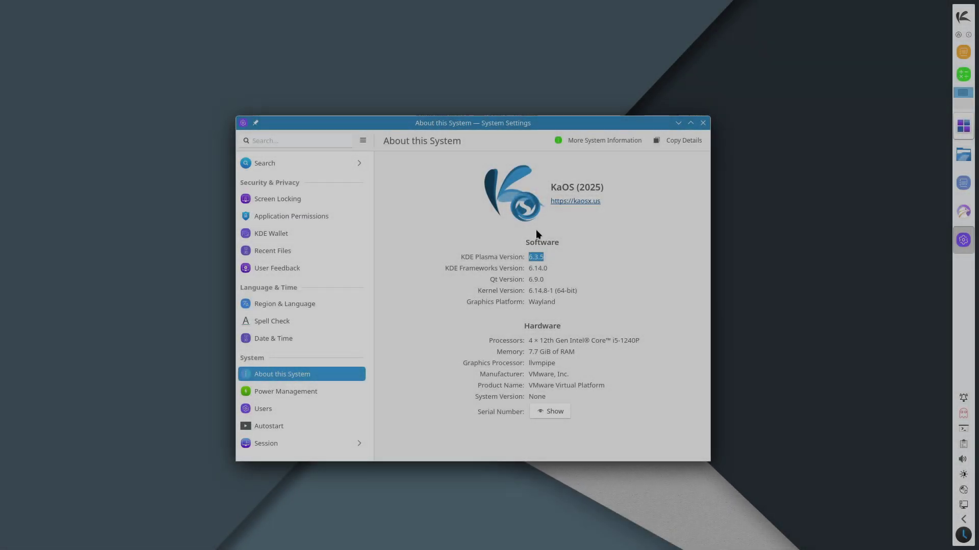
left_click(702, 123)
left_click_drag(489, 143, 515, 158)
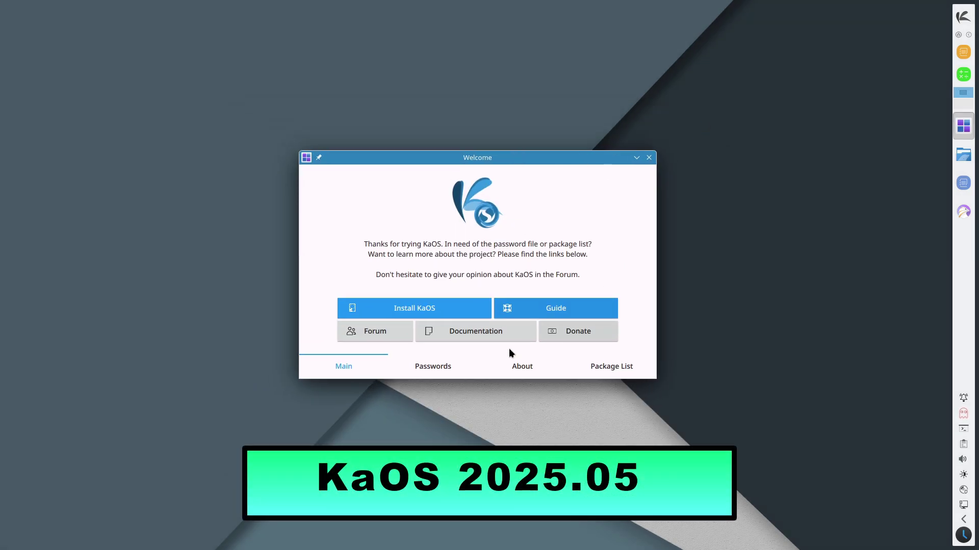
Step: Browse the Welcome app's Passwords, About KaOS and numbered Package List pages
left_click(434, 370)
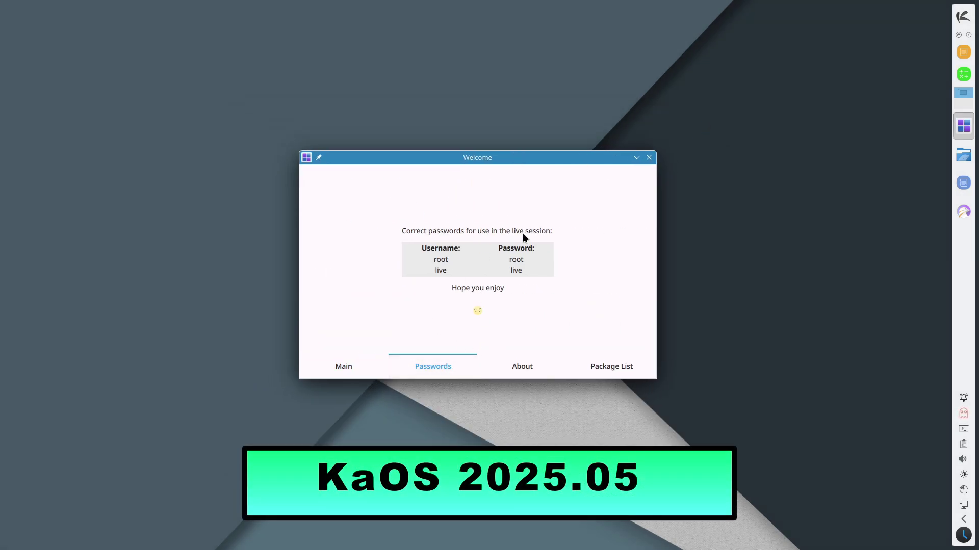
left_click(511, 364)
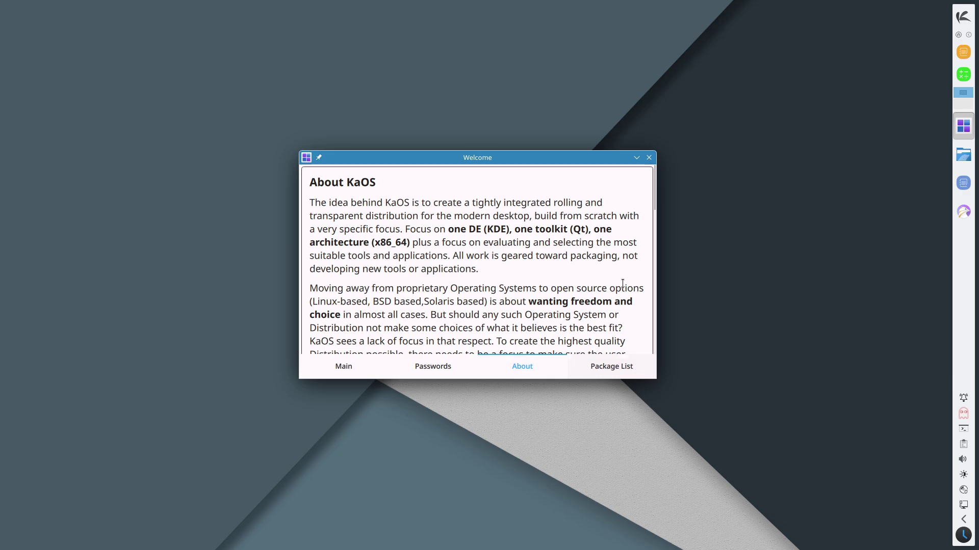
left_click(629, 374)
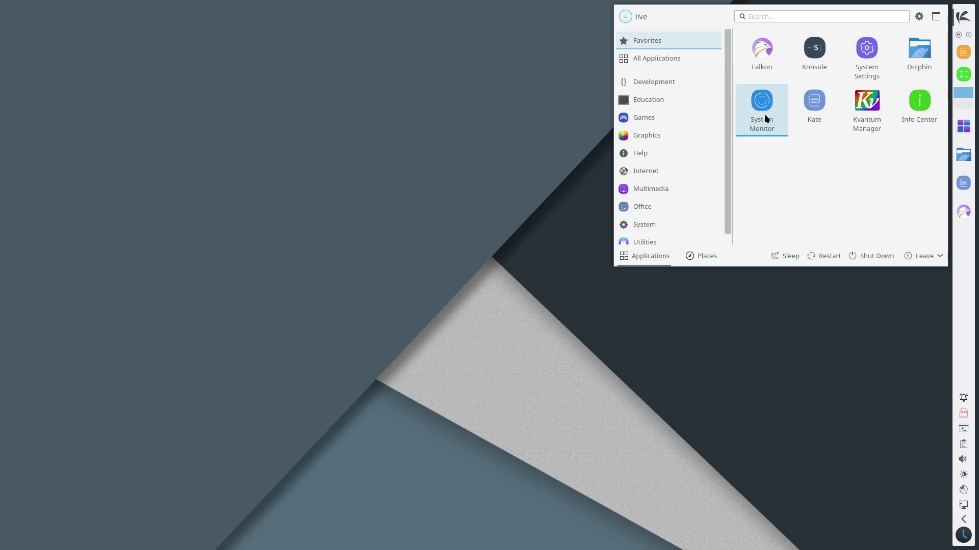
Step: Start System Monitor maximized, view About System Monitor, and return to Overview
left_click(764, 114)
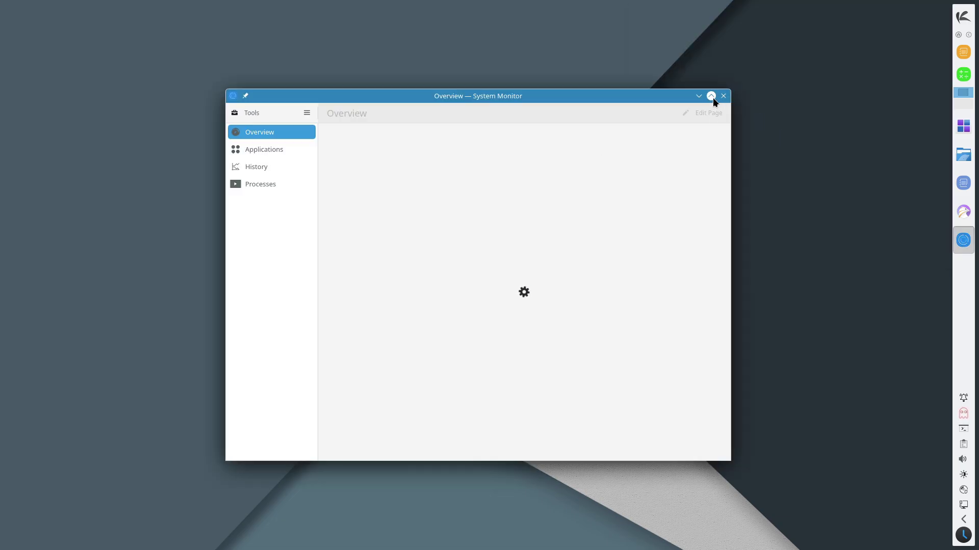
left_click(712, 97)
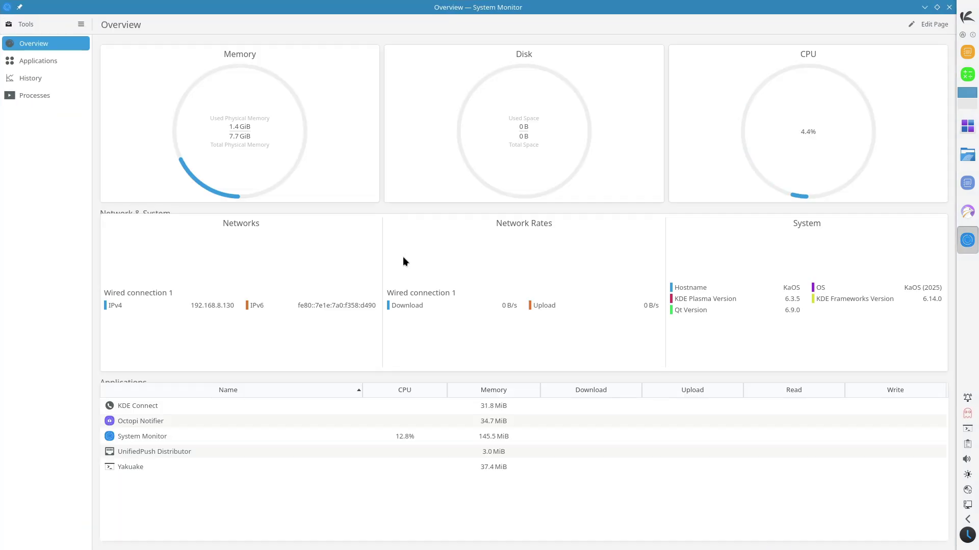
left_click(81, 24)
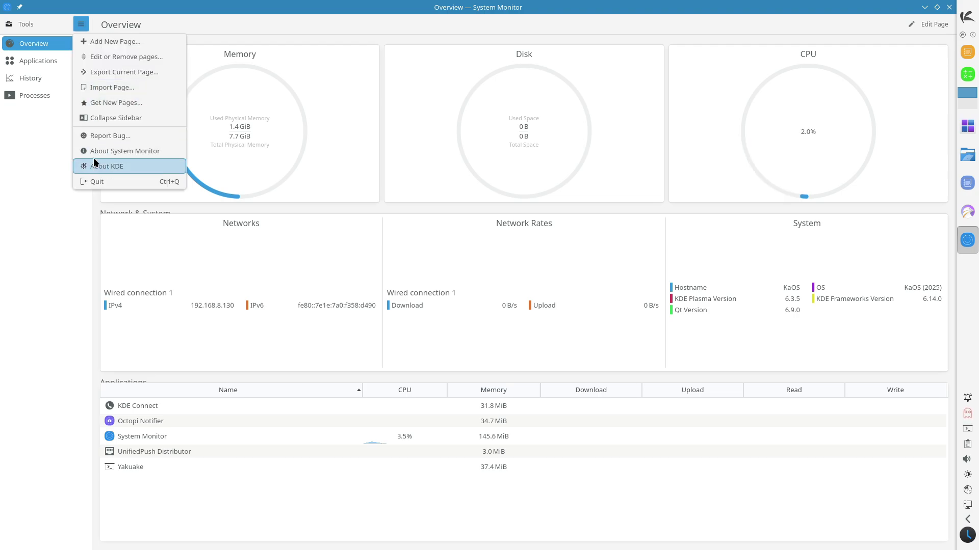
left_click(94, 152)
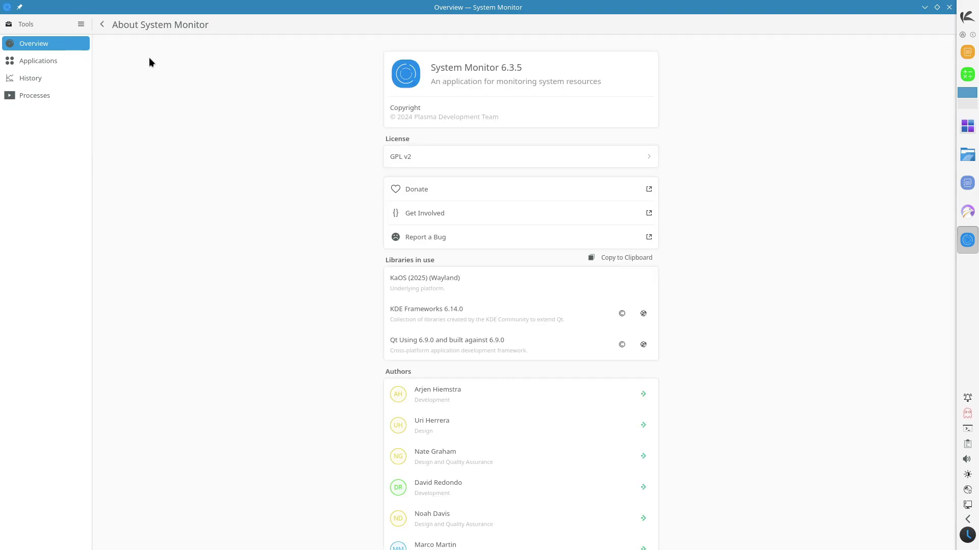
left_click(102, 26)
Step: View the Applications, History and Processes pages, then restore and close System Monitor
left_click(81, 63)
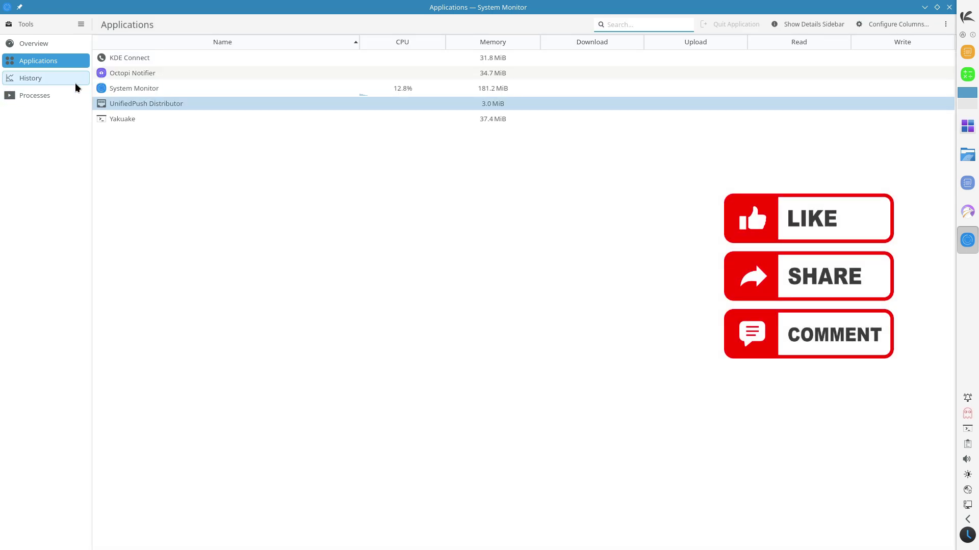
left_click(75, 87)
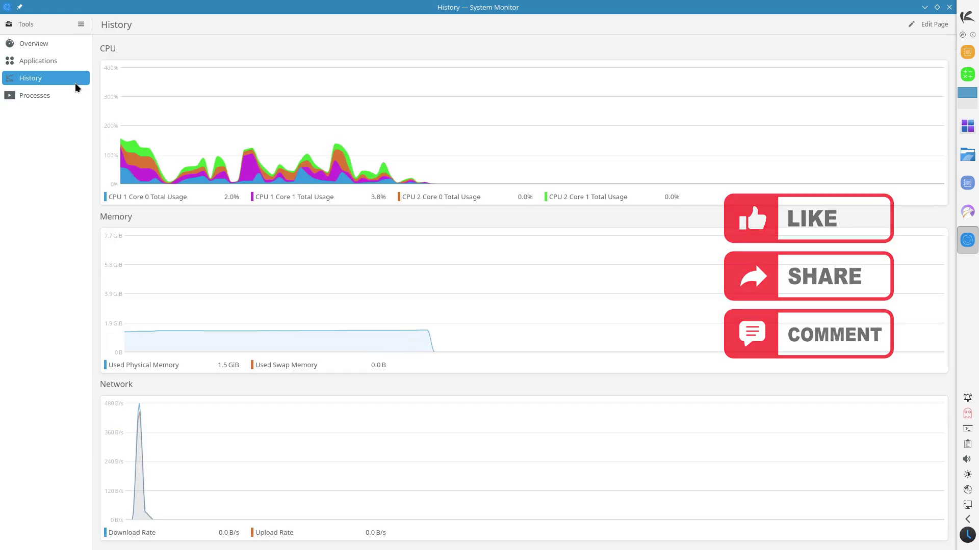
left_click(75, 94)
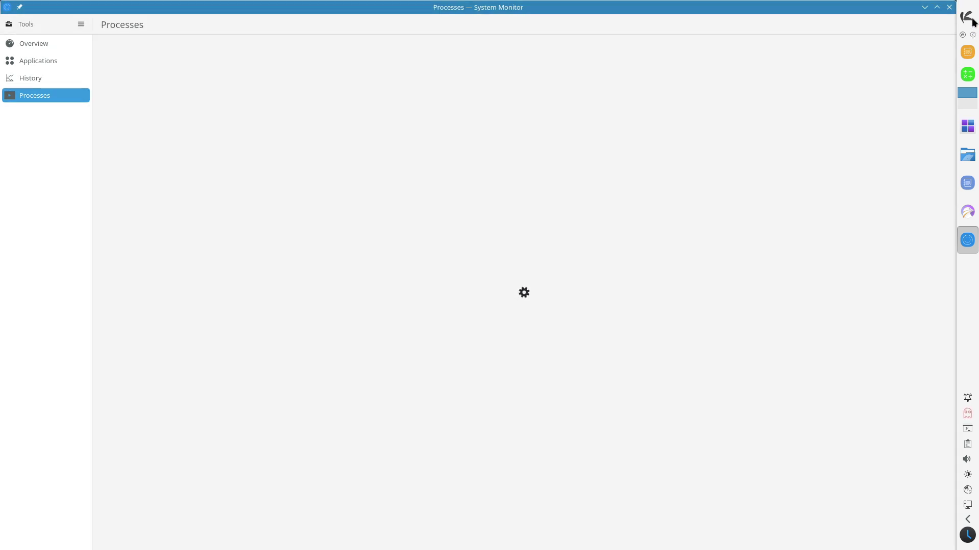
right_click(971, 19)
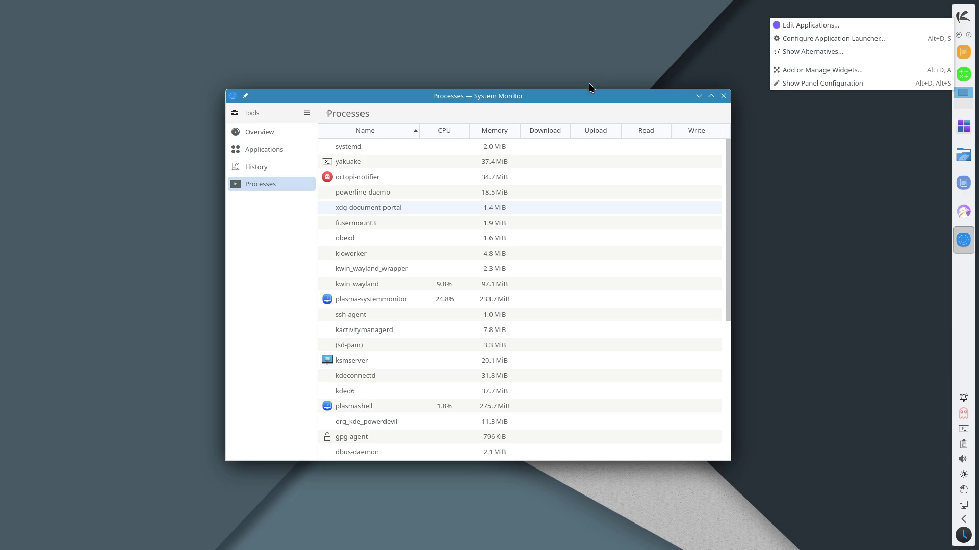
left_click(585, 94)
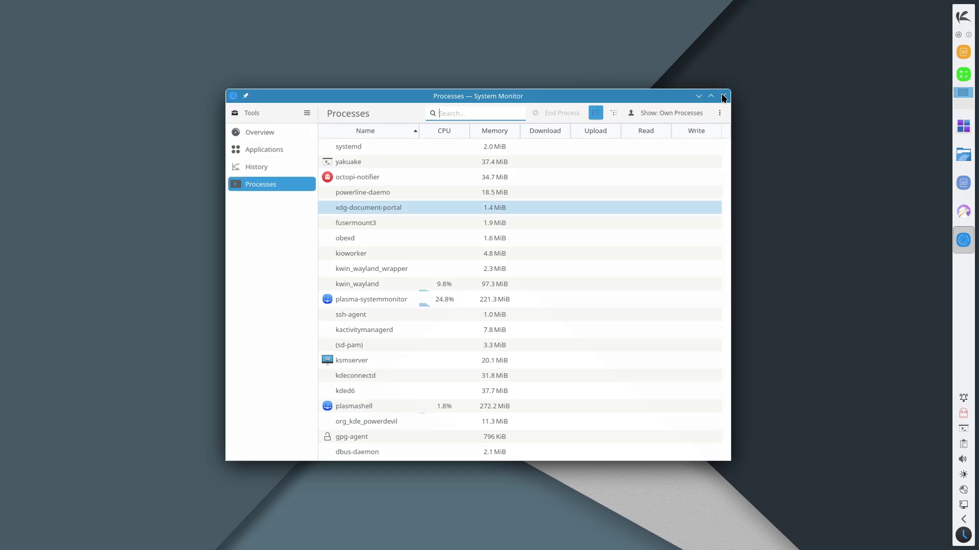
left_click(723, 96)
left_click(962, 18)
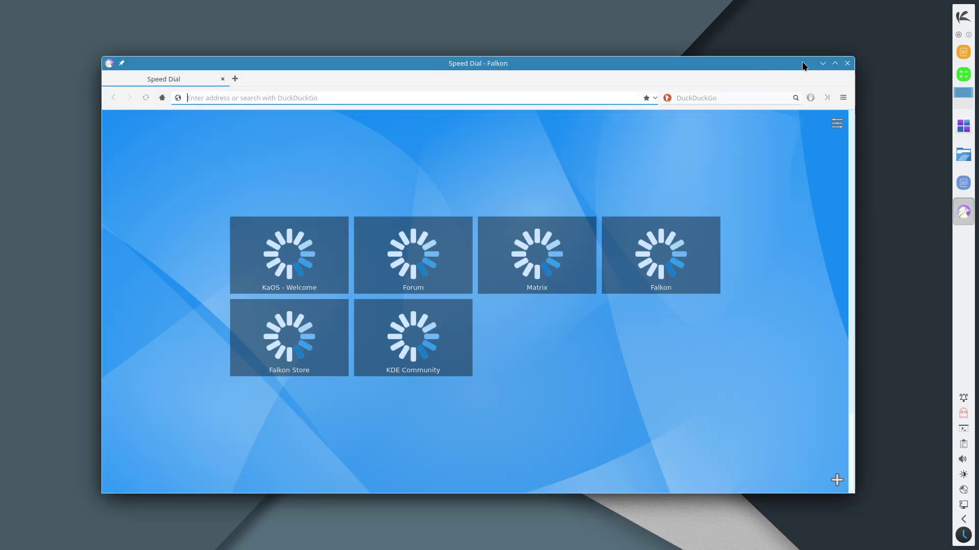
Step: Maximize Falkon, check About Falkon (version 25.04.1), then open kaosx.us from Speed Dial
left_click(836, 64)
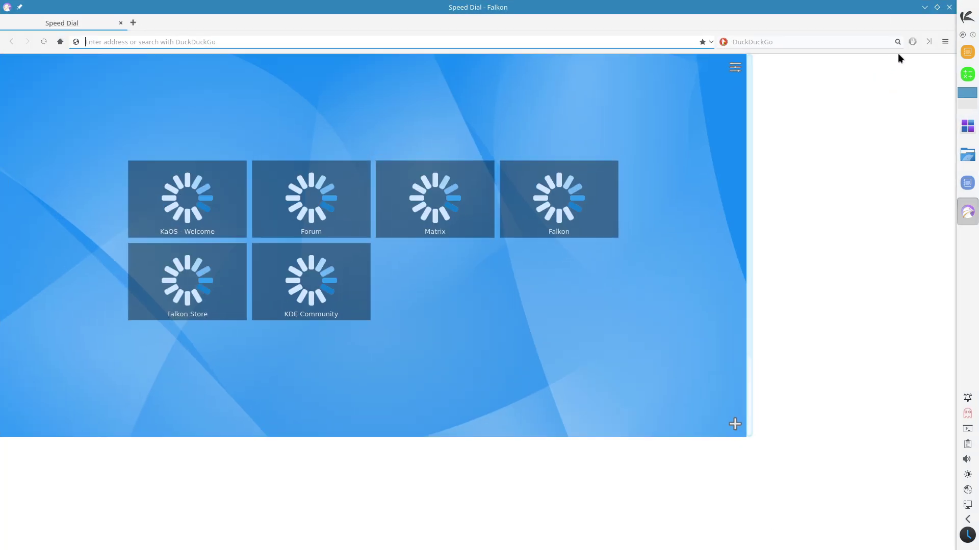
left_click(942, 47)
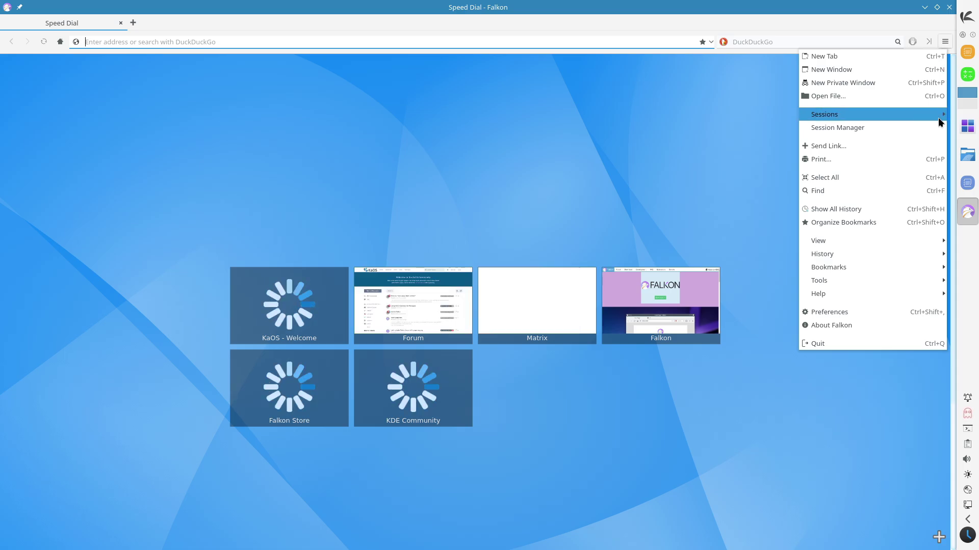
left_click(889, 325)
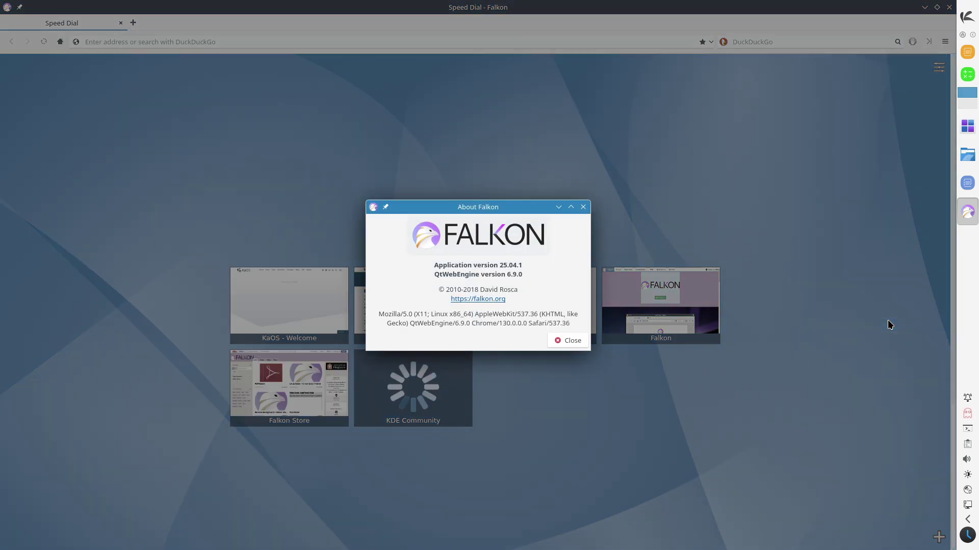
left_click(583, 207)
left_click(336, 308)
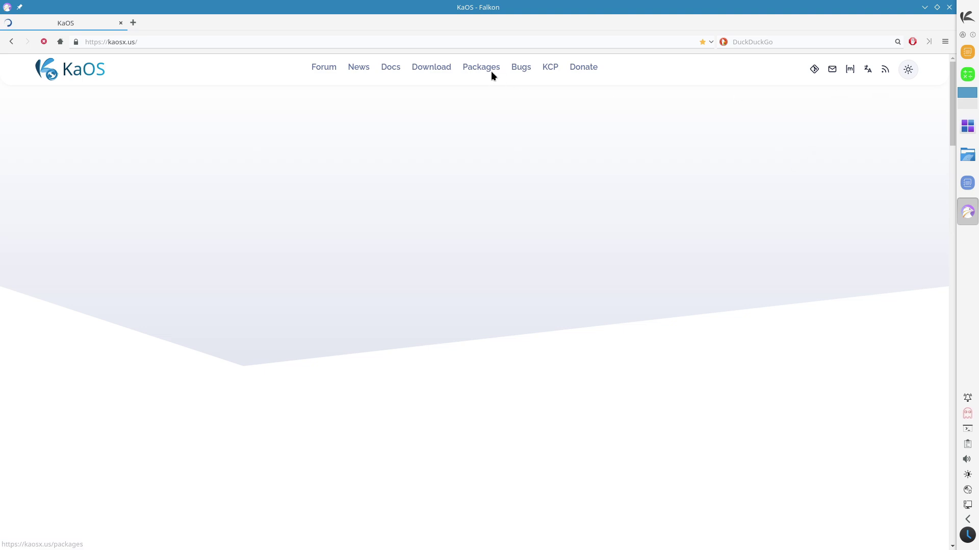
Step: Open the KaOS News page and zoom it to 120%
left_click(364, 72)
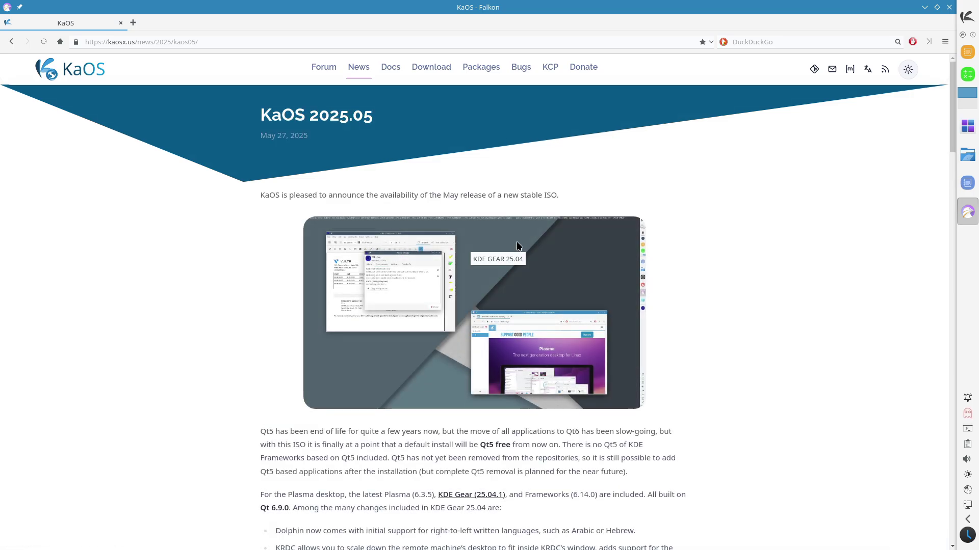
scroll(951, 128, "down", 1)
left_click(945, 42)
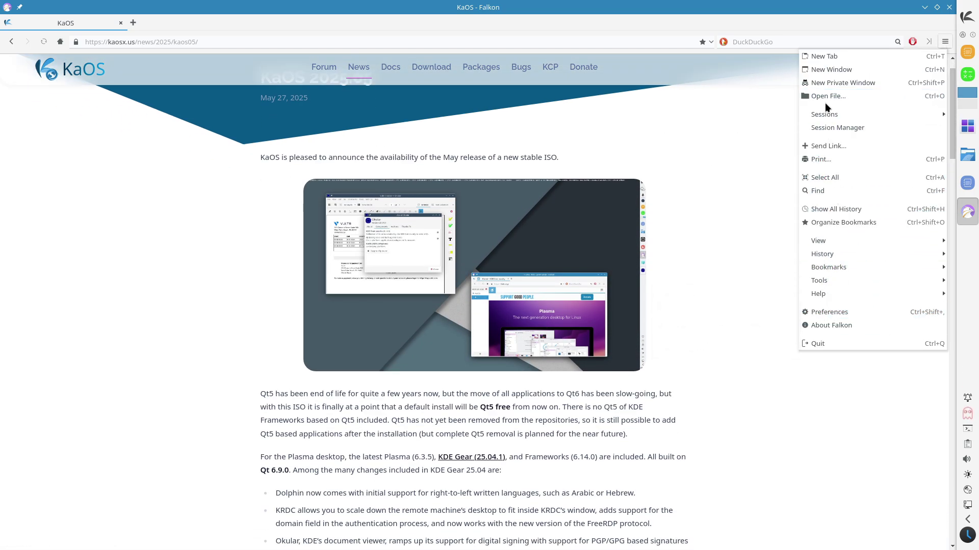
left_click(792, 394)
key("ctrl+plus")
key("ctrl+plus")
left_click_drag(951, 113, 950, 174)
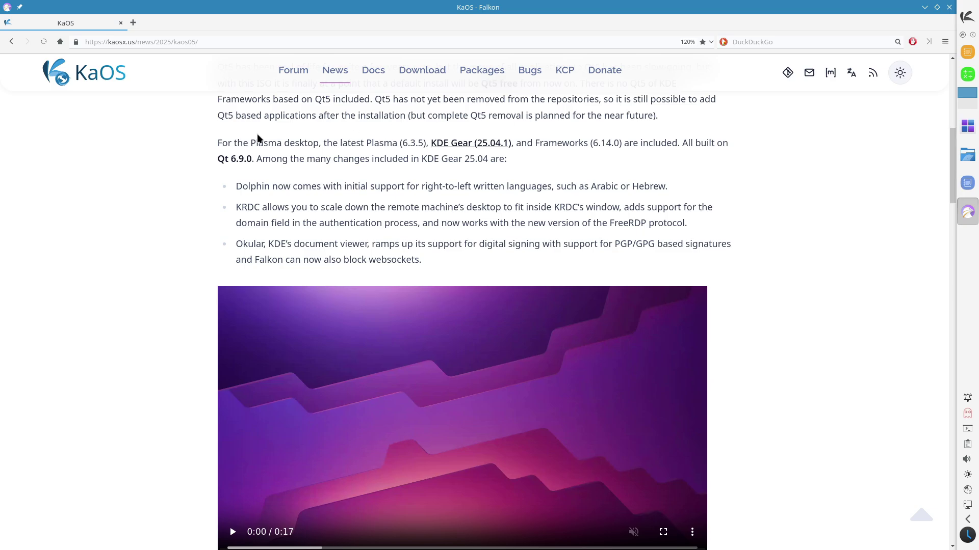
Step: Select the Plasma desktop versions paragraph and scroll through the 2025.05 article
left_click_drag(217, 145, 507, 162)
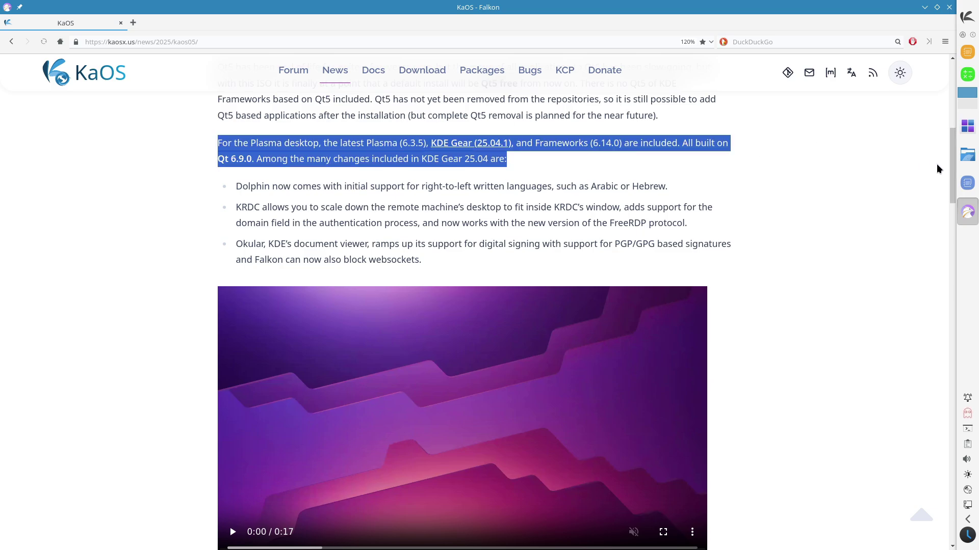
left_click_drag(952, 170, 951, 223)
left_click_drag(260, 341, 216, 300)
left_click_drag(942, 247, 928, 105)
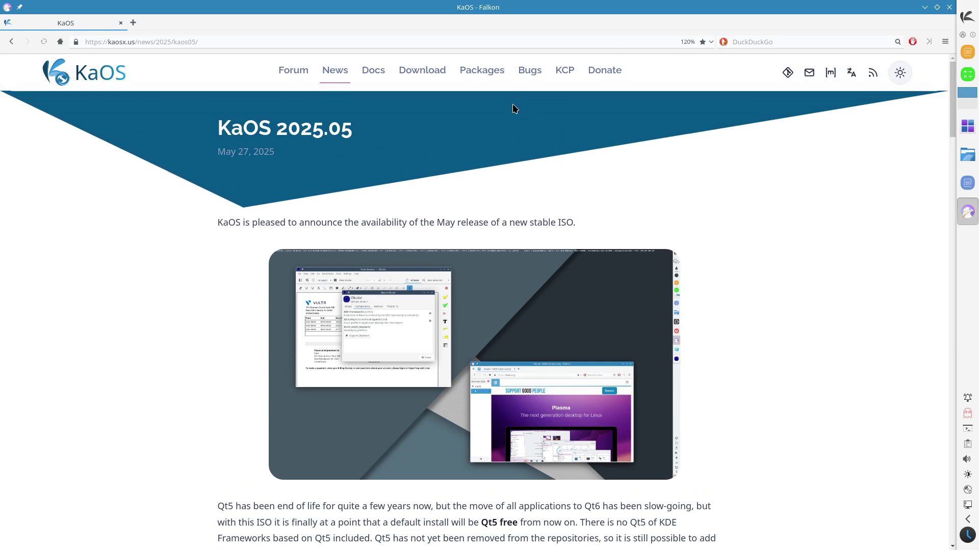
Step: Go to the KaOS Download page and launch Konsole from the application launcher
left_click(440, 75)
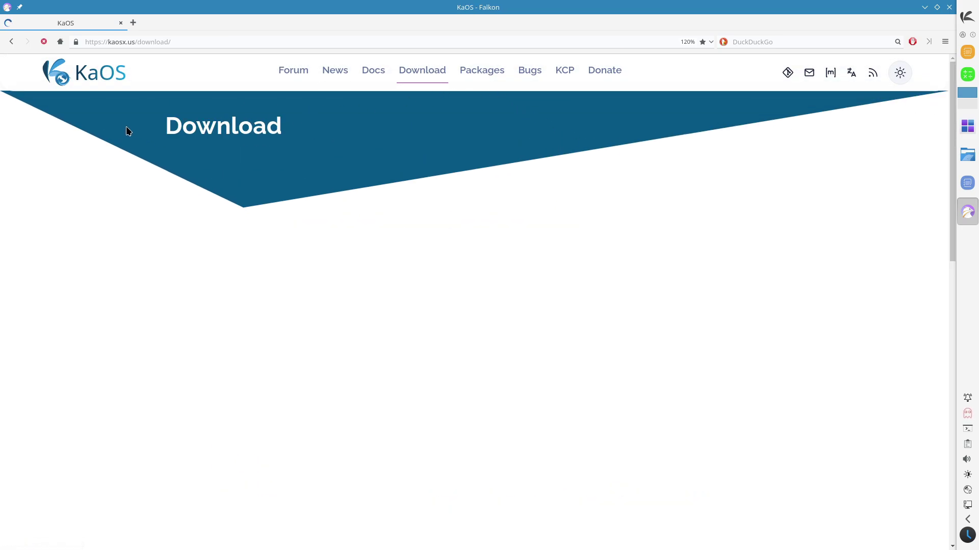
left_click(7, 7)
left_click(772, 224)
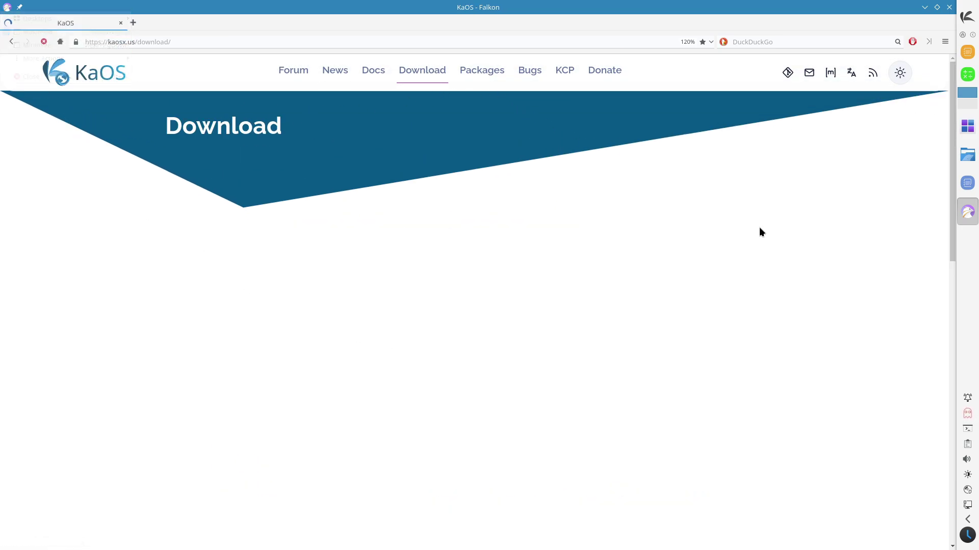
left_click(968, 23)
left_click(910, 49)
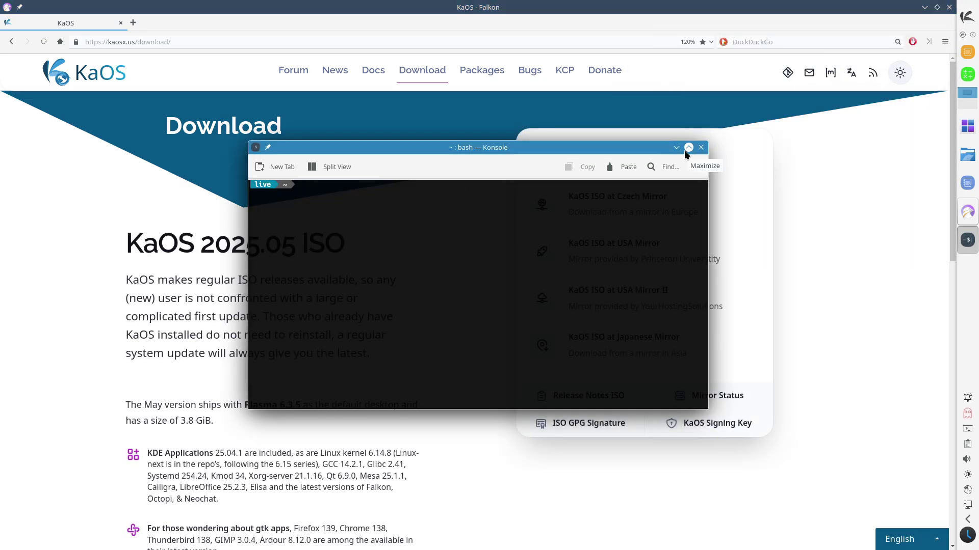
Step: Maximize Konsole, enlarge its font, and run neofetch
left_click(686, 150)
left_click(944, 27)
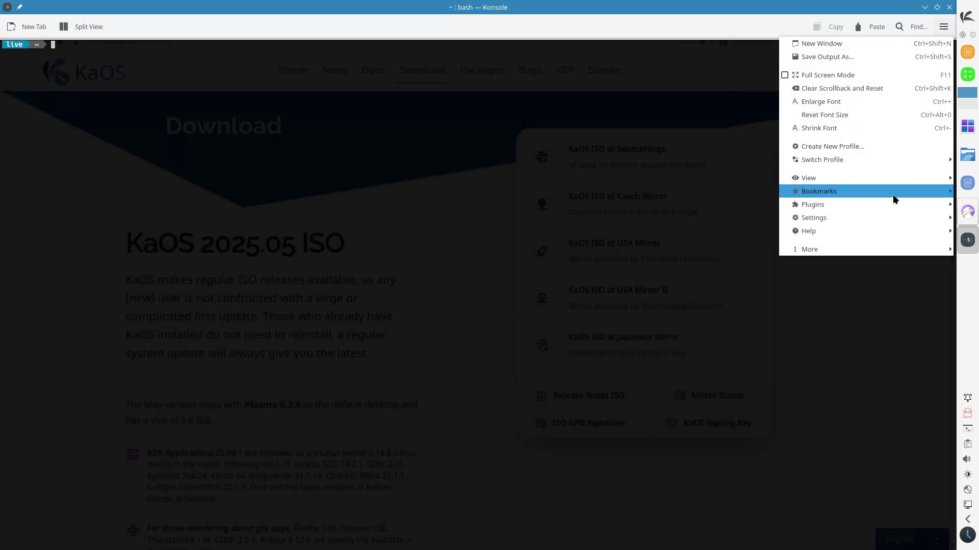
left_click(861, 104)
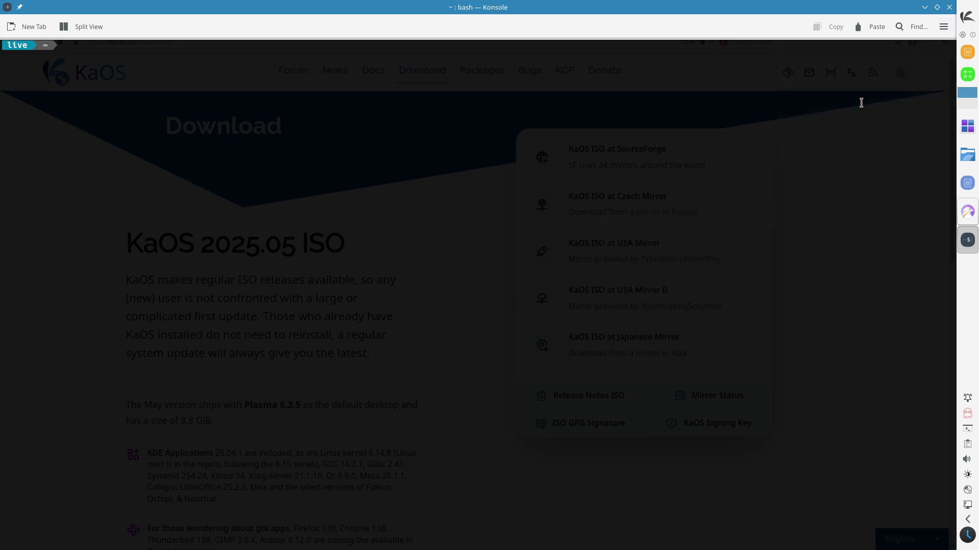
left_click(943, 29)
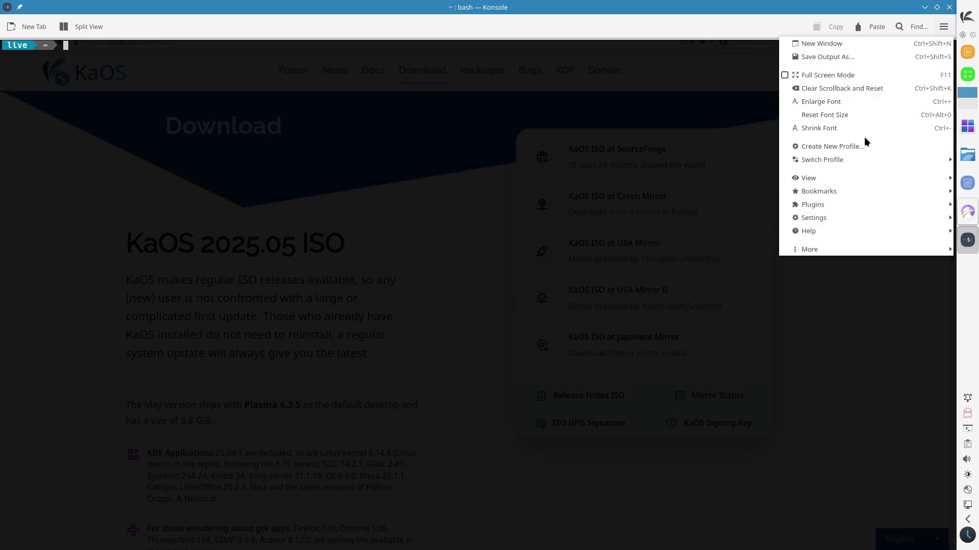
left_click(861, 104)
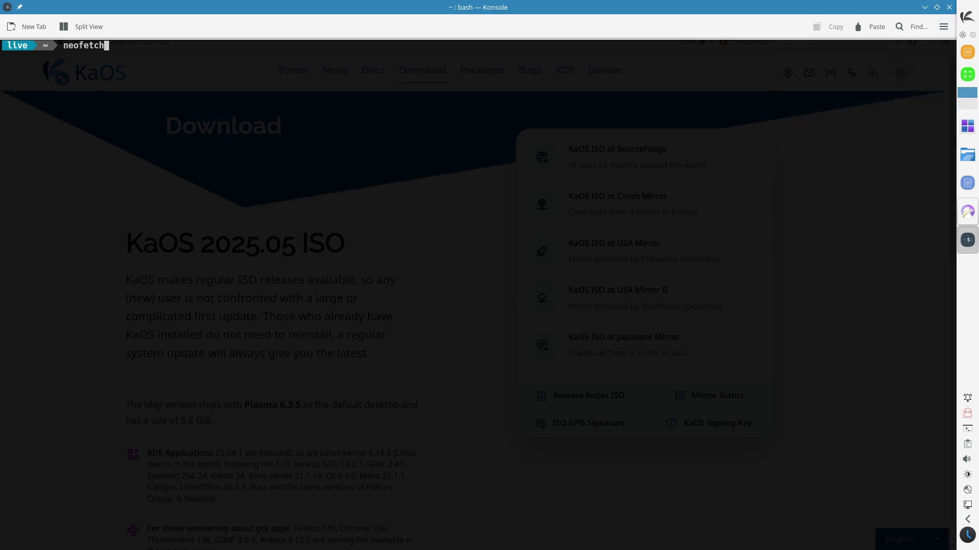
key("Return")
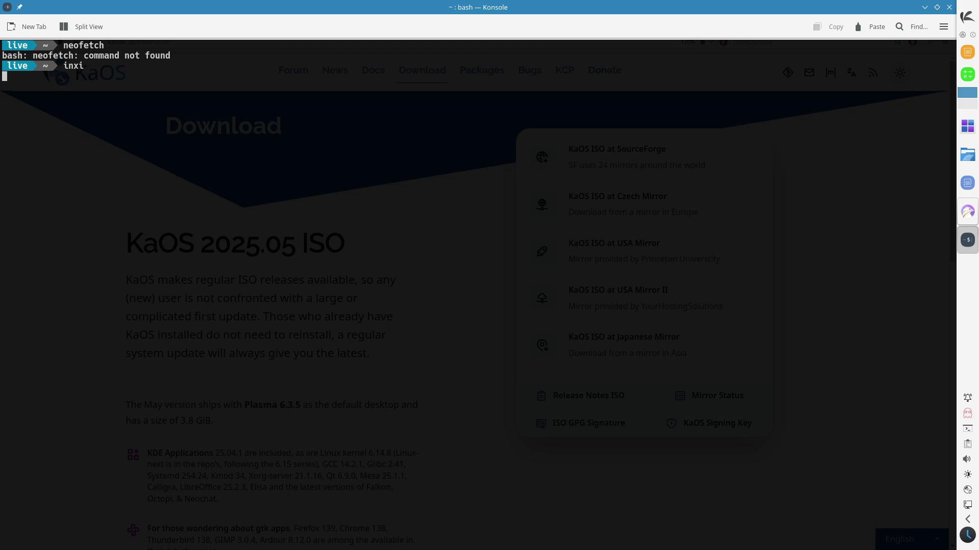
key("ctrl+plus")
key("ctrl+plus")
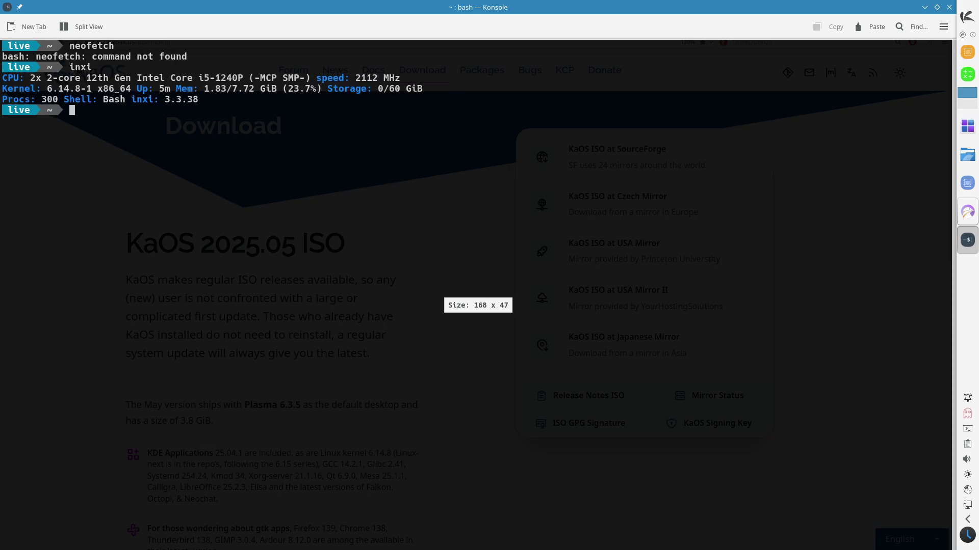
Step: Run inxi -b, inxi -F and inxi -G for summary, hardware and graphics reports
type("i -b")
key("Return")
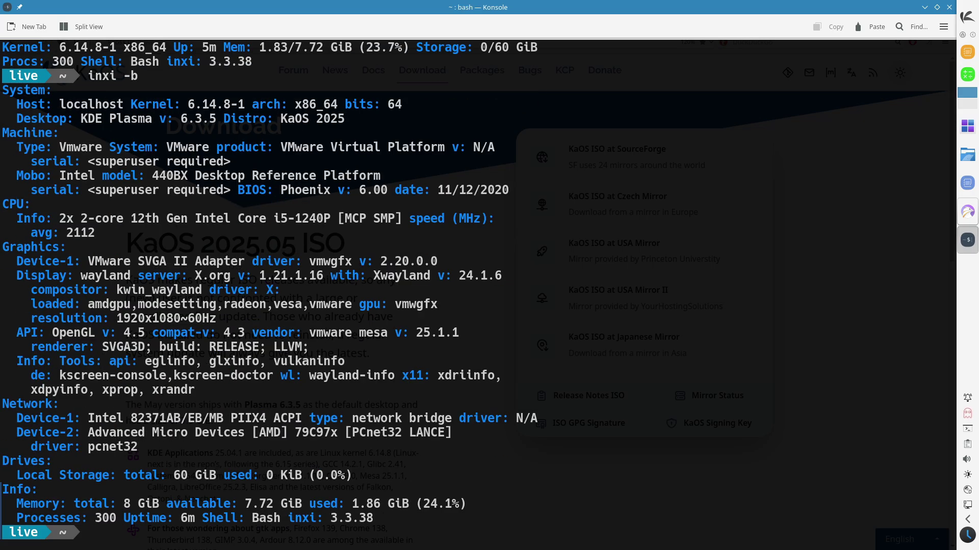
type("inxi -F")
key("Return")
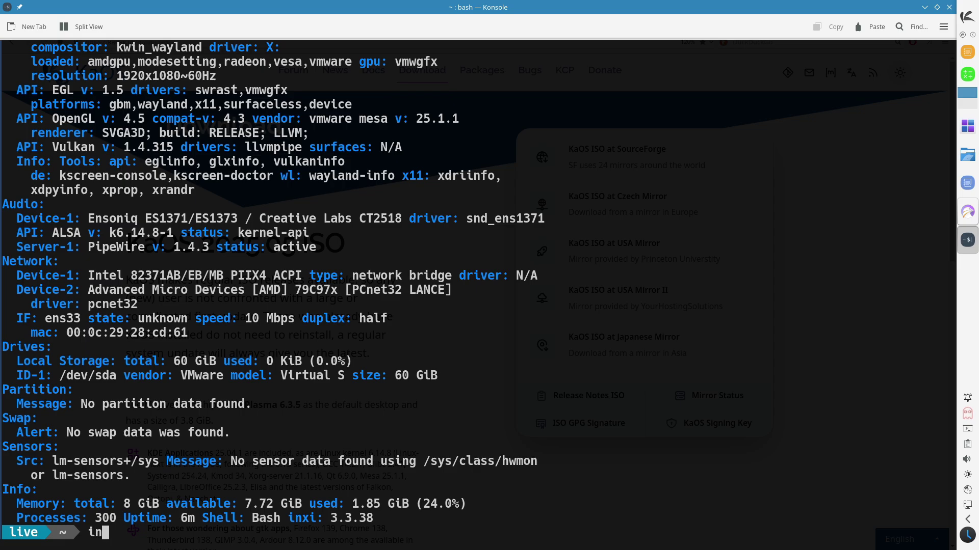
type("inxi -G")
key("Return")
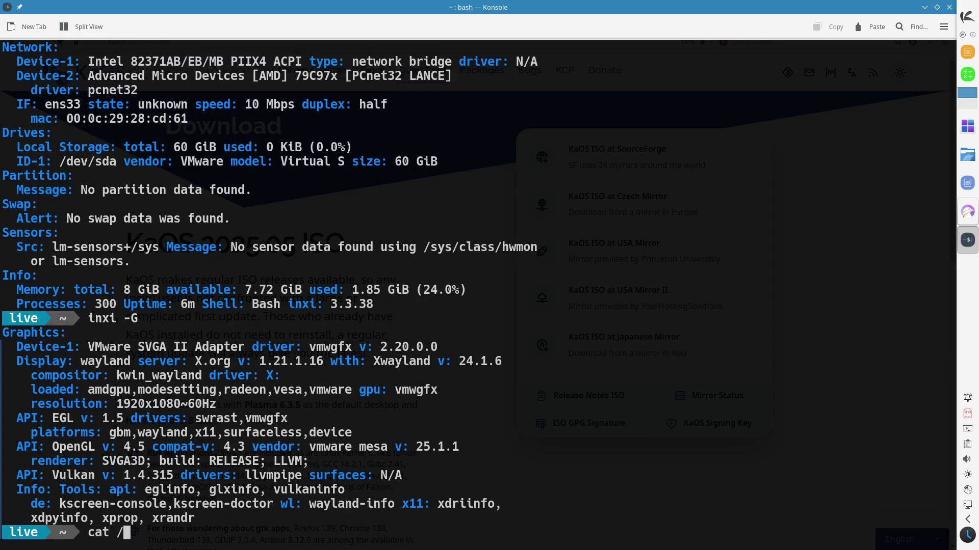
Step: Check /etc/issue, Python 3.11.12 and kernel 6.14.8-1 via uname, try htop, then exit
type("cat /etc/issue")
key("Return")
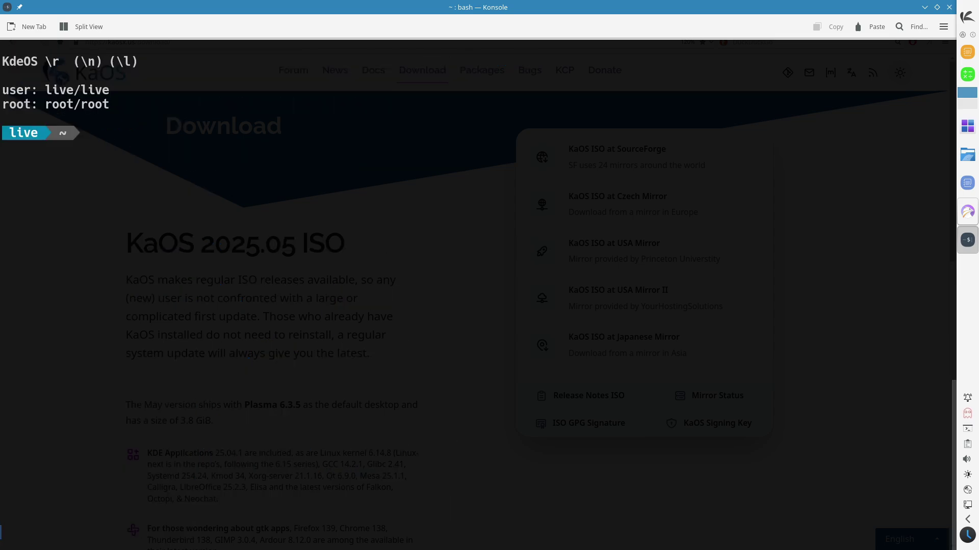
type("python3 --")
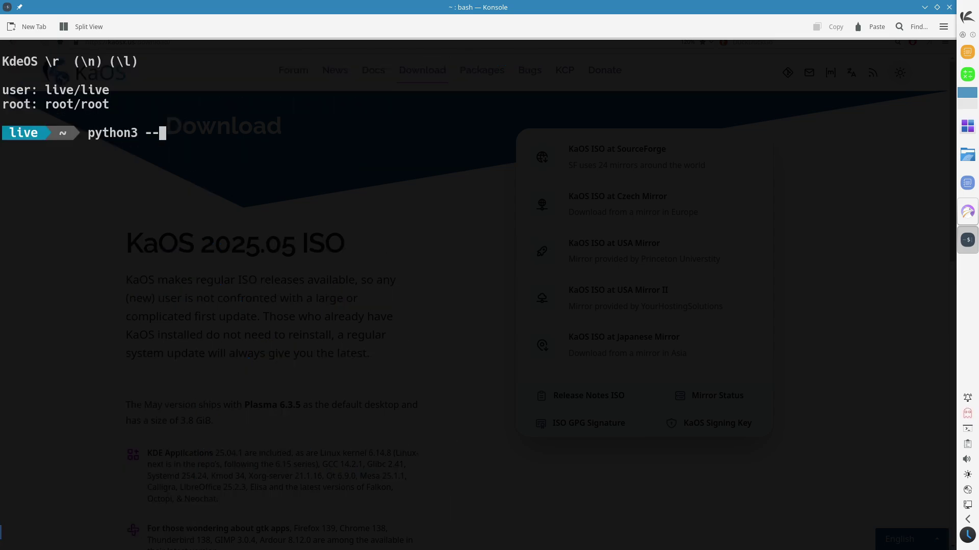
type("version")
key("Return")
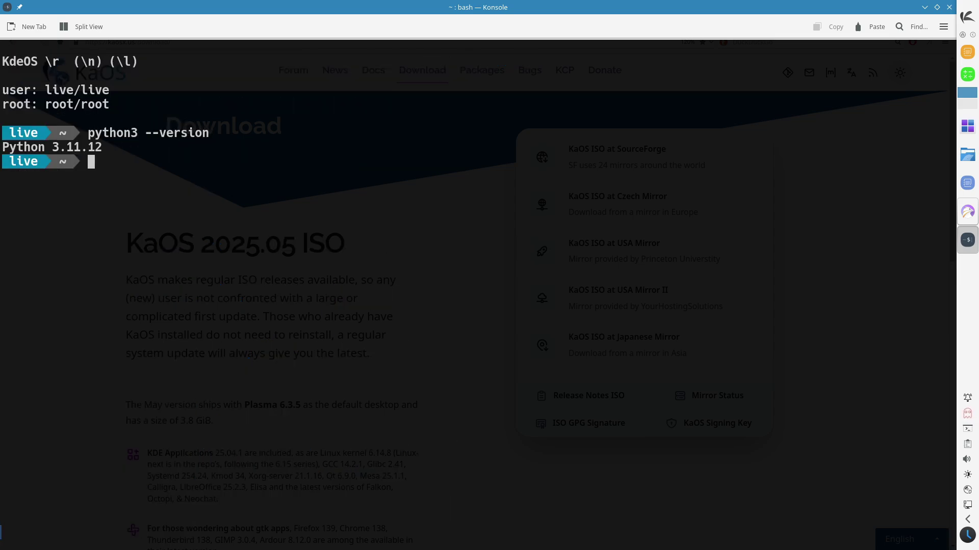
type("uname -a")
key("Return")
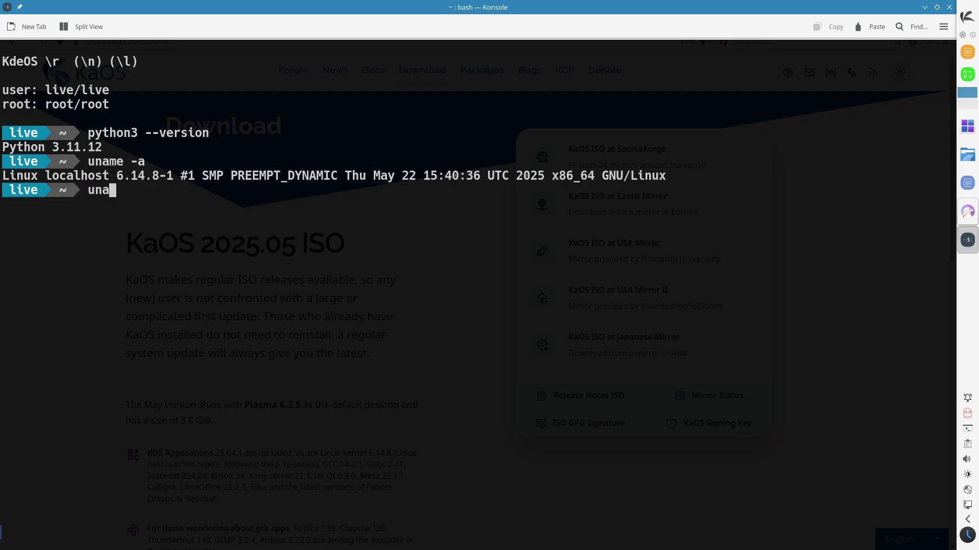
key("Return")
type("htop")
key("Return")
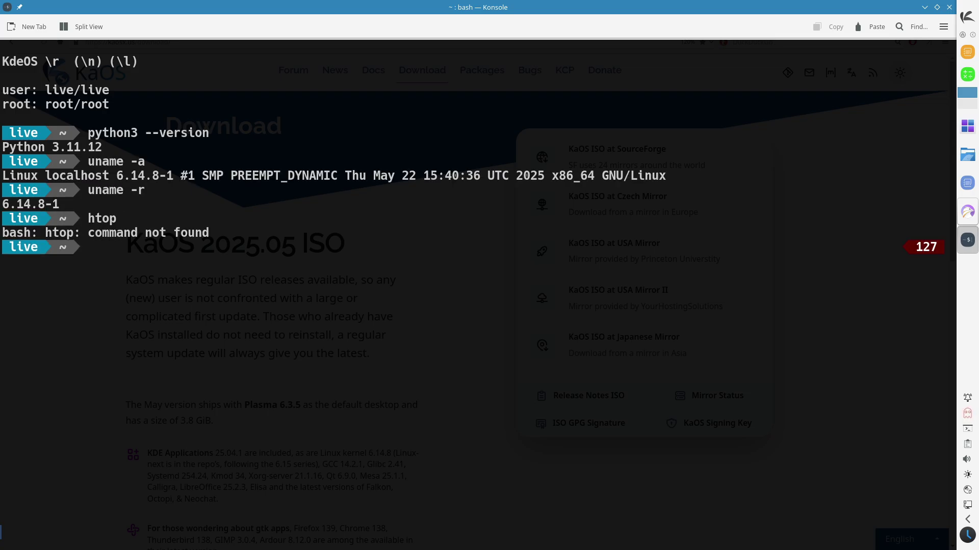
key("Return")
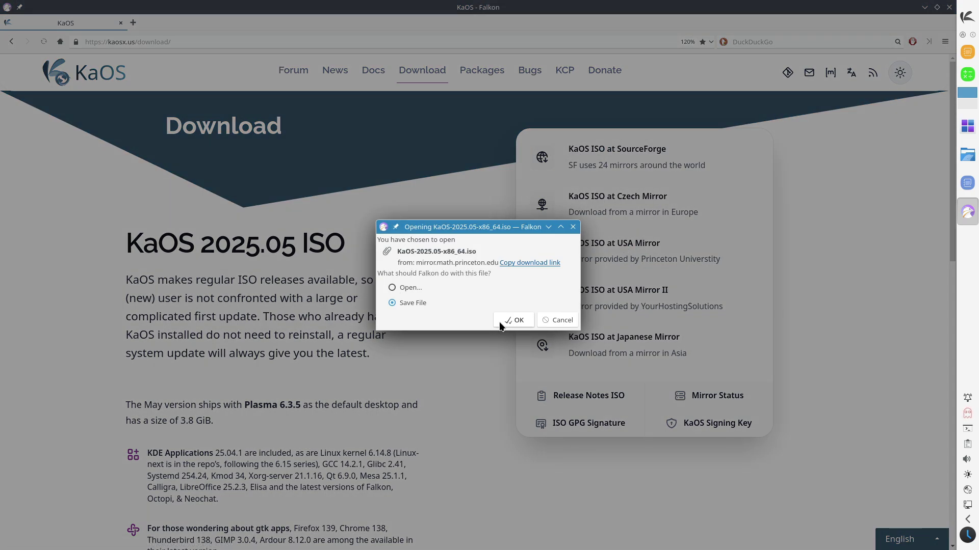
Step: Save the KaOS 2025.05 ISO from the USA mirror to the Desktop
left_click(497, 321)
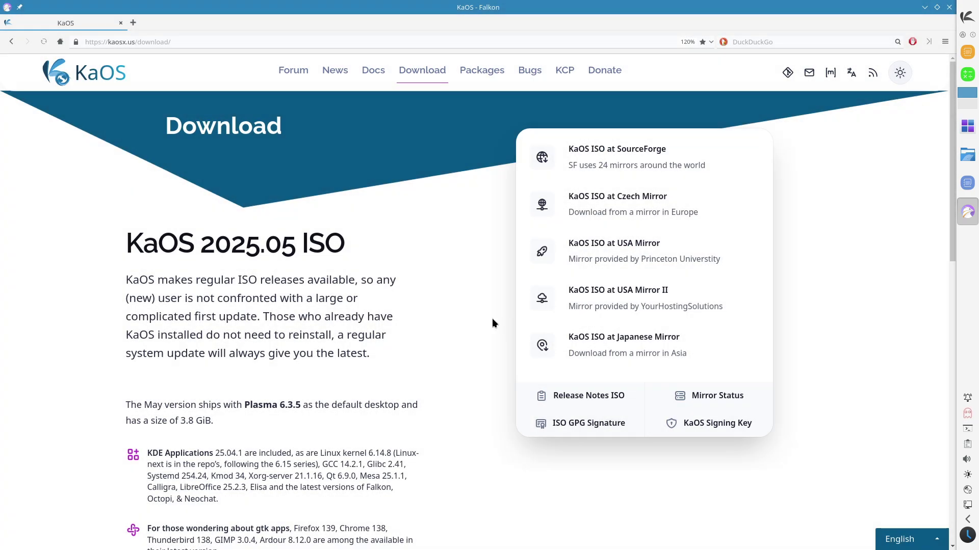
left_click(265, 179)
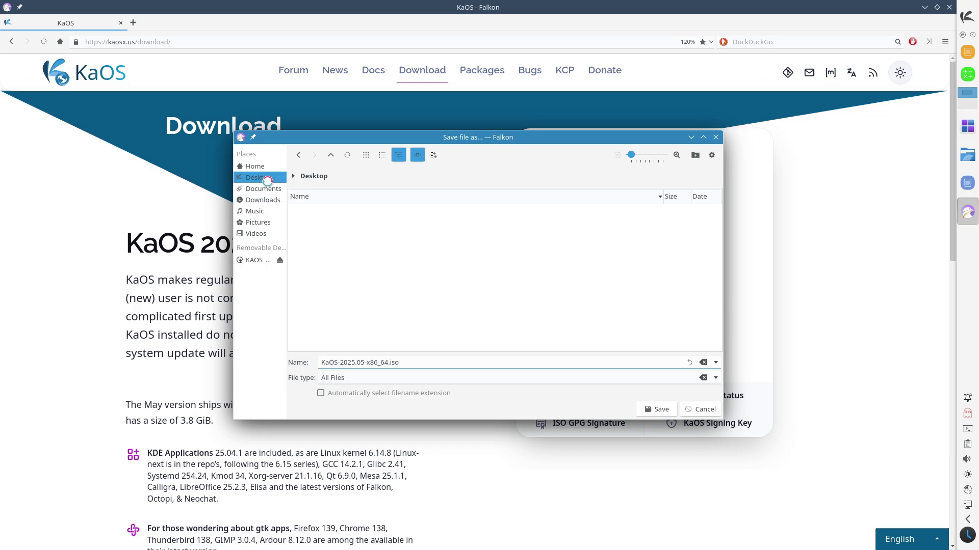
left_click(674, 410)
Step: Cancel the ISO download in the Download Manager and close it
left_click(897, 46)
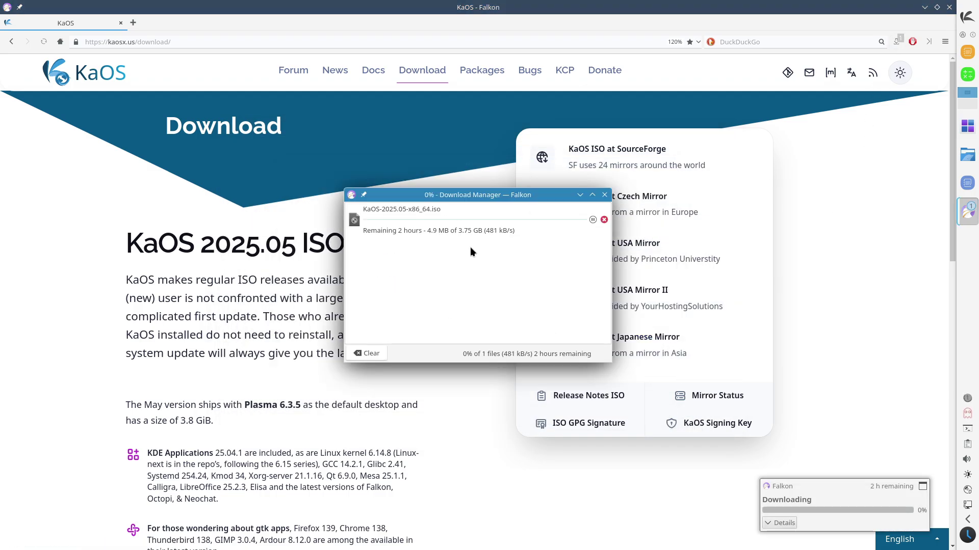
left_click(604, 219)
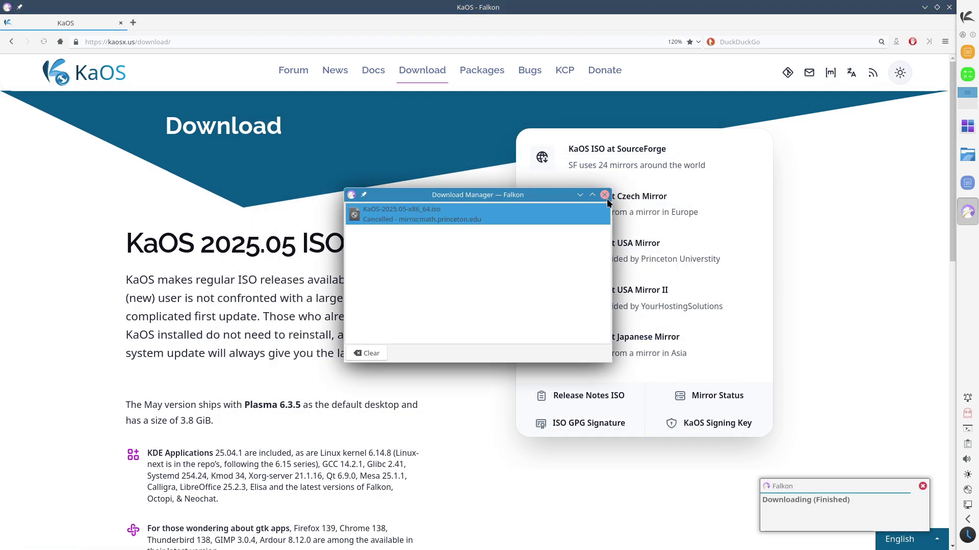
left_click(604, 195)
left_click_drag(947, 181, 916, 149)
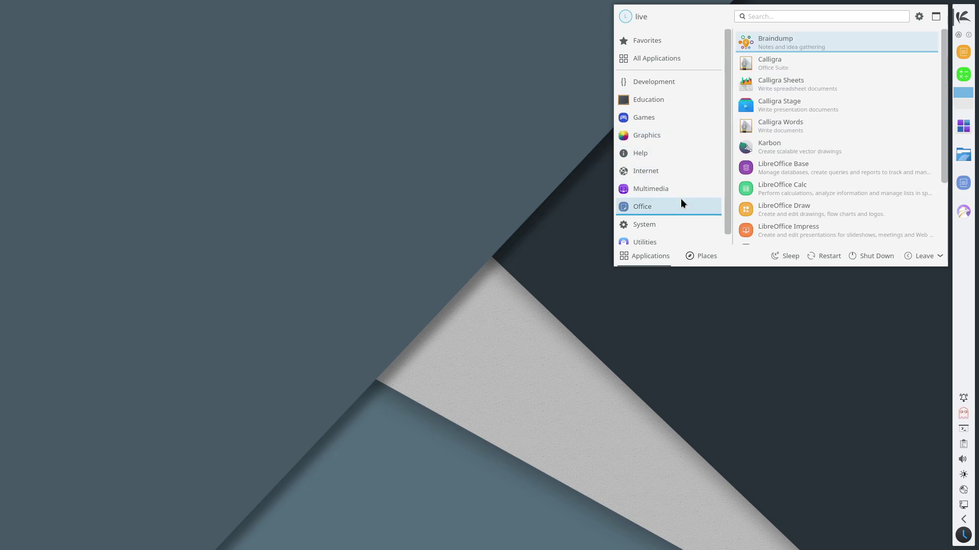
Step: Scroll through the Office applications in the launcher
scroll(938, 196, "down", 3)
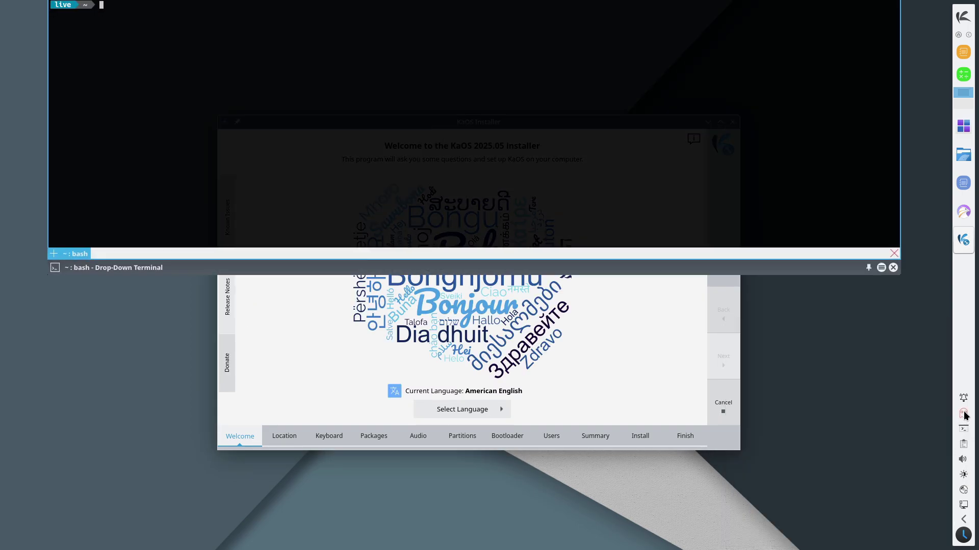
Step: Dismiss the notifications, view installer information, and advance to the Location step
left_click(963, 413)
left_click(595, 182)
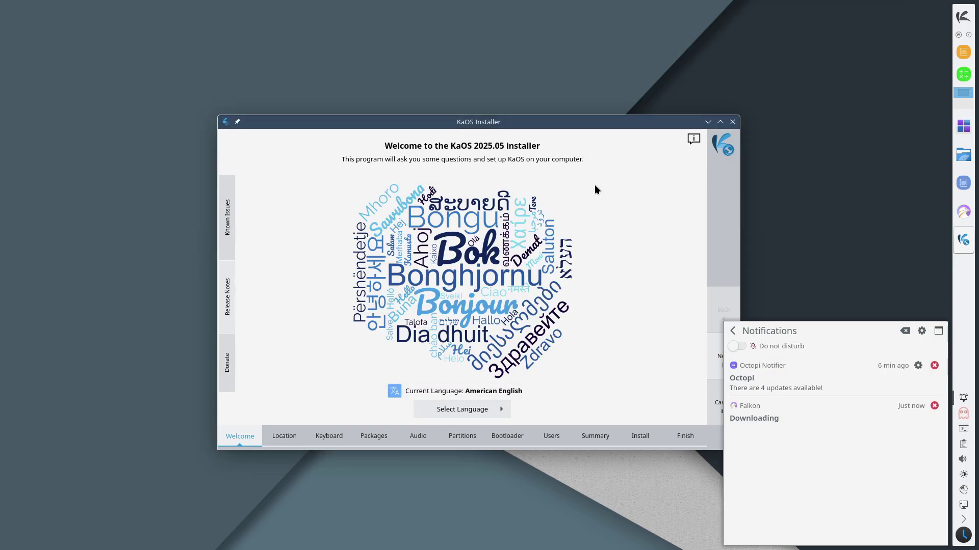
left_click(692, 140)
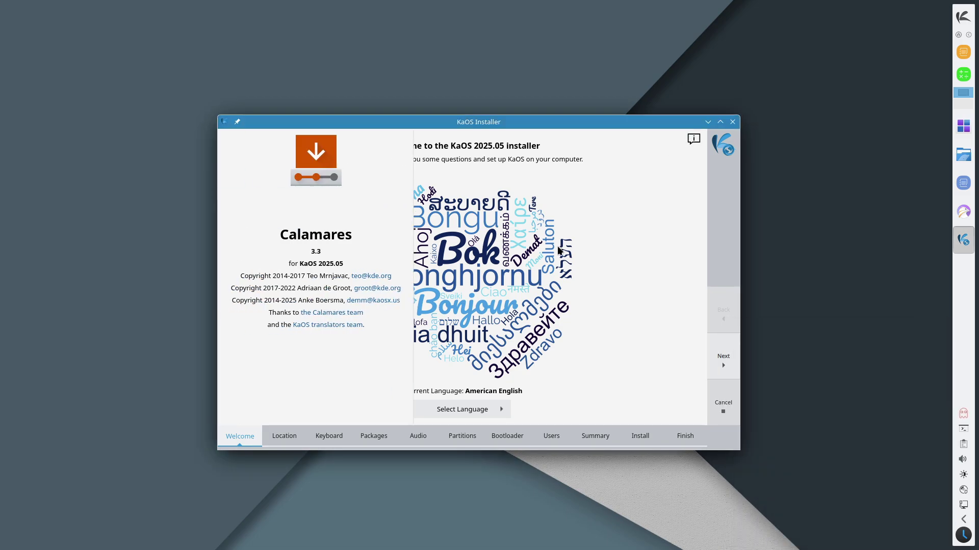
left_click(717, 360)
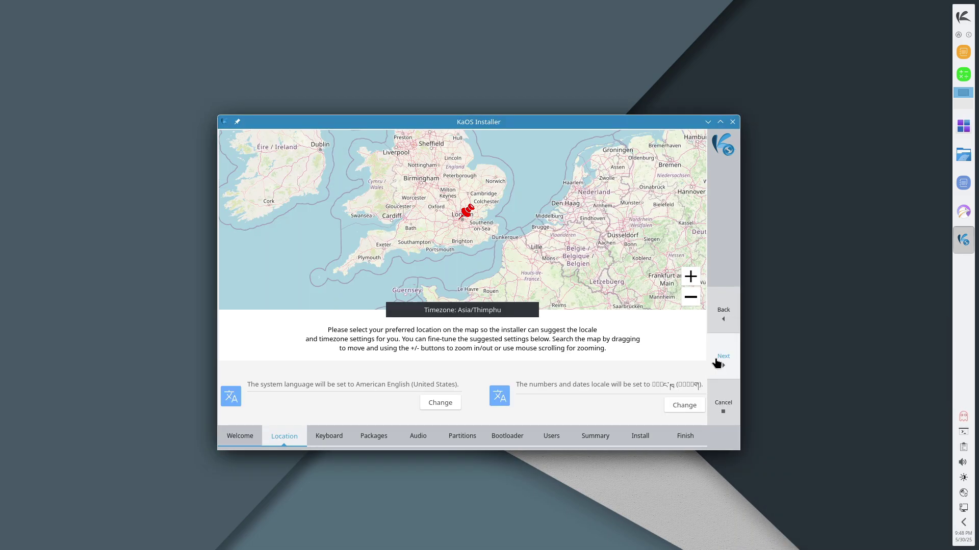
Step: Accept the default keyboard, Calligra and Pipewire choices with the installer maximized
left_click(717, 362)
left_click(719, 361)
left_click(720, 122)
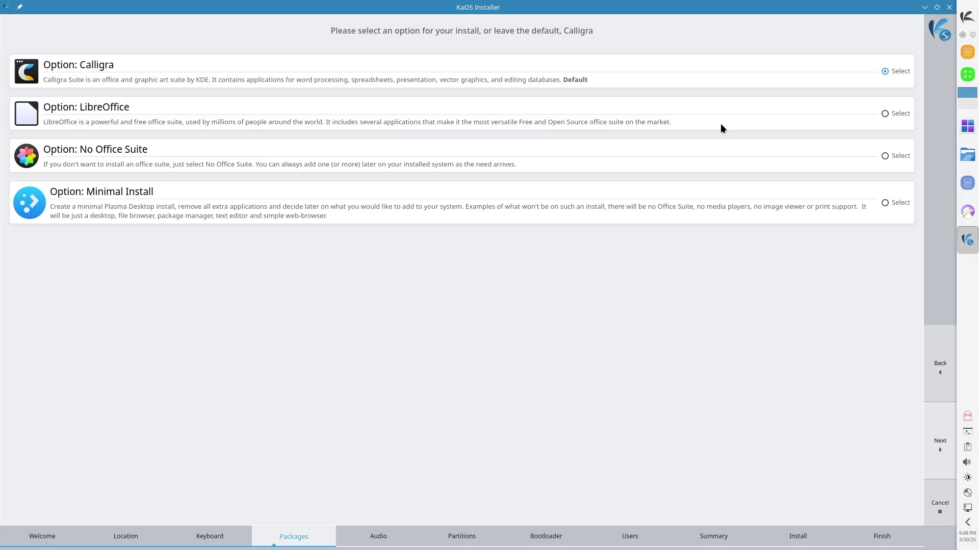
left_click(940, 446)
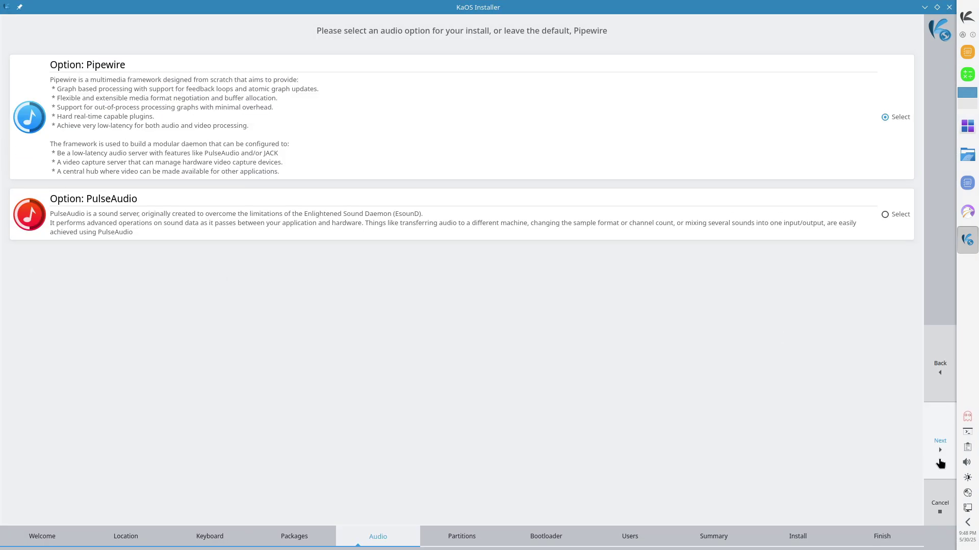
left_click(940, 463)
Step: Choose Erase disk with no swap, xfs and encryption off, then keep GRUB
left_click(5, 48)
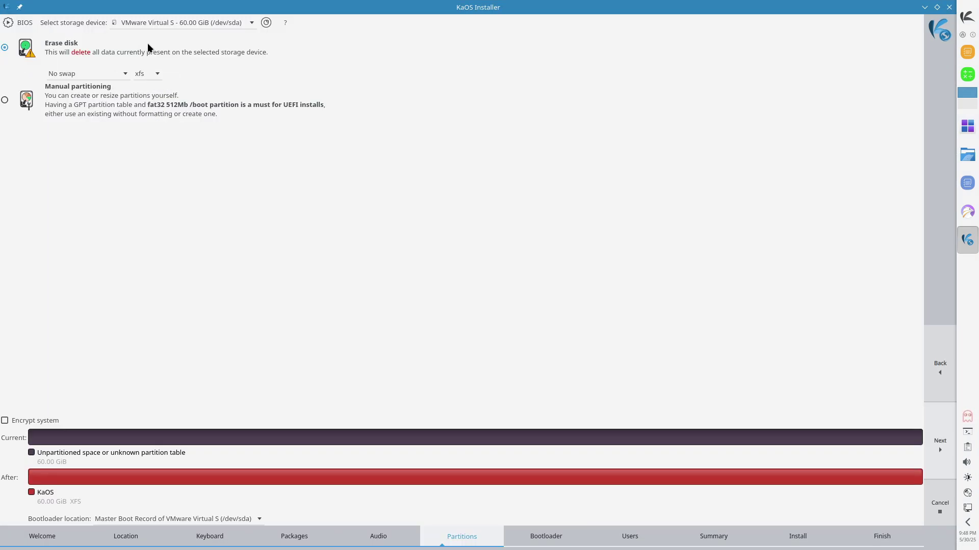
left_click(87, 74)
left_click(210, 75)
left_click(148, 74)
left_click(206, 78)
left_click(46, 422)
left_click(46, 422)
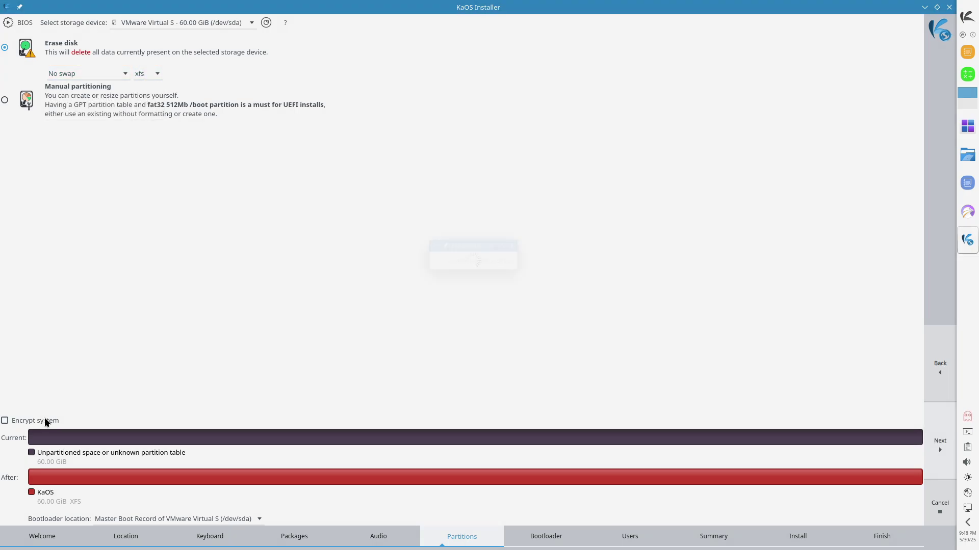
left_click(938, 443)
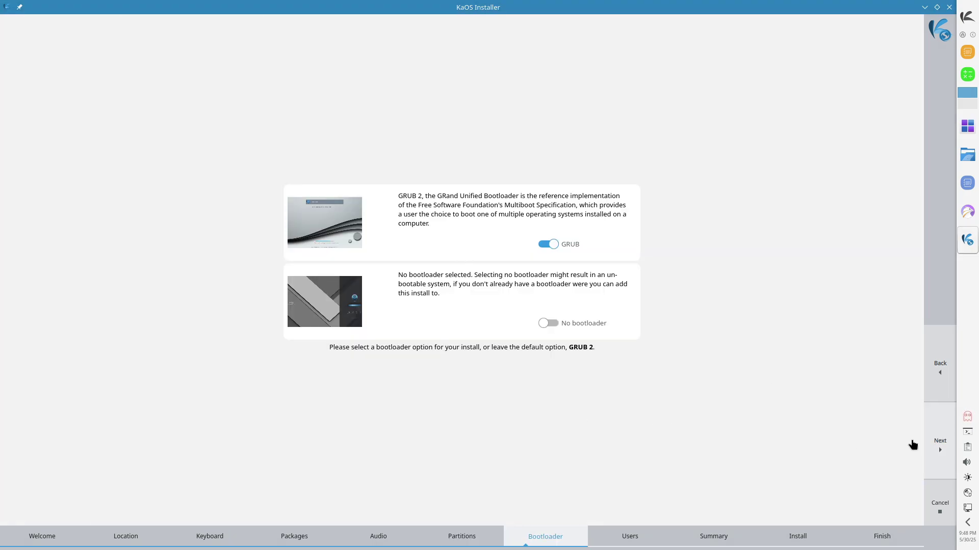
left_click(930, 445)
Step: Enter the user's full name, trim the computer name suffix, and type the account password twice
left_click(150, 78)
type("asklinux")
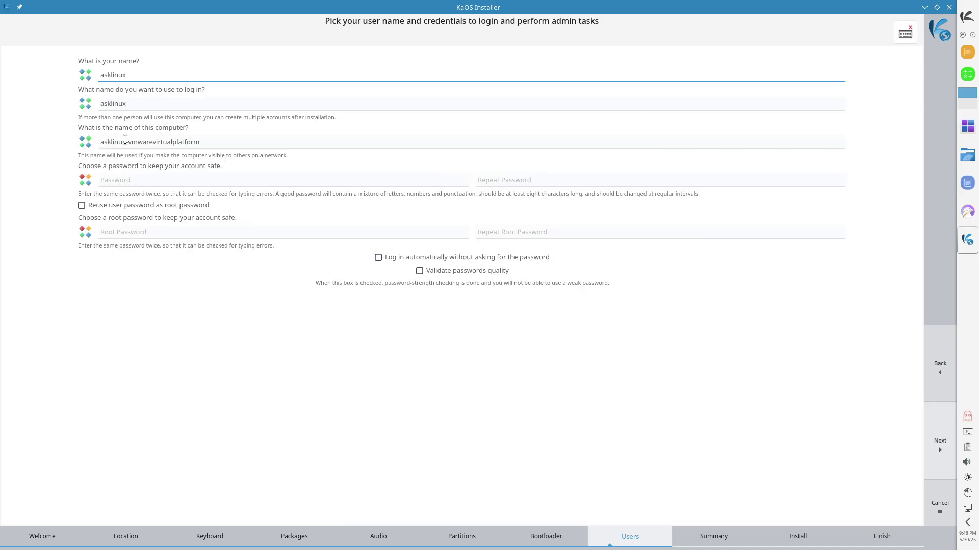
left_click_drag(128, 141, 223, 139)
key("BackSpace")
left_click(172, 179)
type("12345")
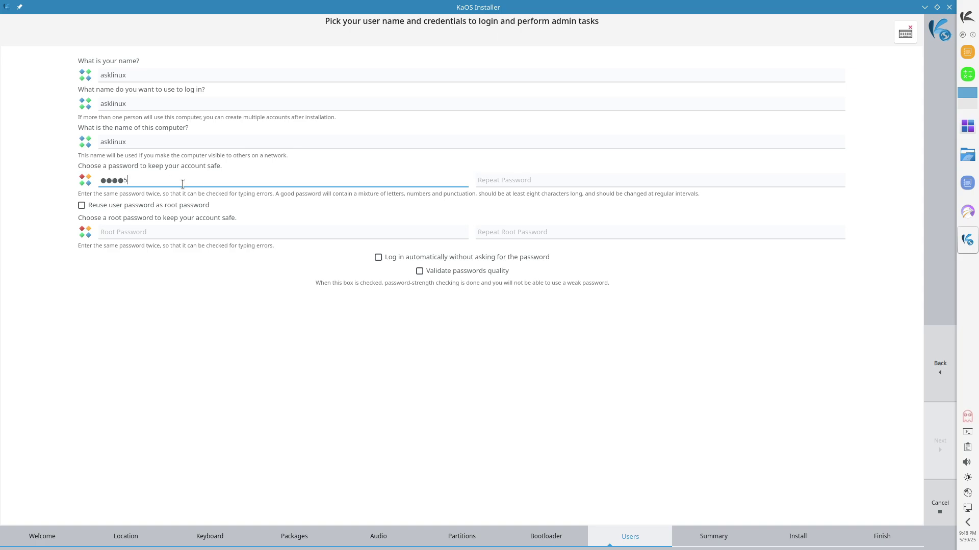
left_click(504, 180)
type("12345")
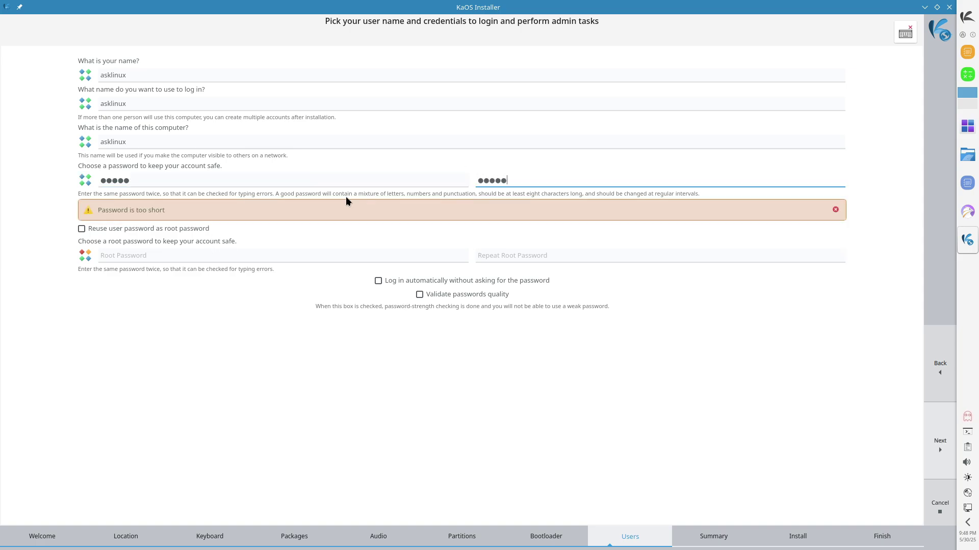
Step: Reuse the user password for root, enable automatic login, leave quality checking off, and continue
left_click(163, 230)
left_click(164, 230)
left_click(161, 253)
left_click(137, 229)
left_click(378, 252)
left_click(420, 266)
left_click(469, 264)
left_click(940, 443)
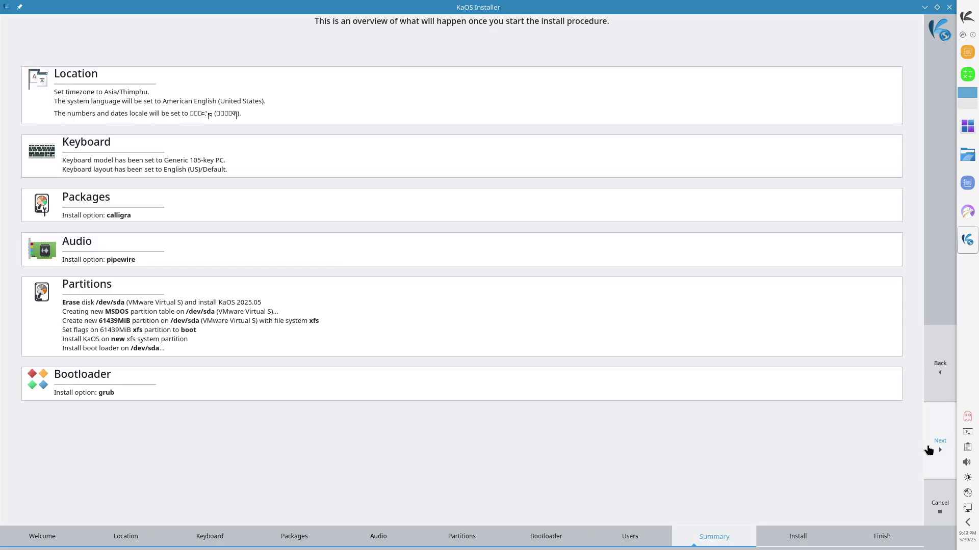
Step: Cancel the KaOS installer, then apply the 'summer 1am' lake wallpaper from Desktop and Wallpaper settings
left_click(949, 8)
left_click(452, 273)
right_click(415, 227)
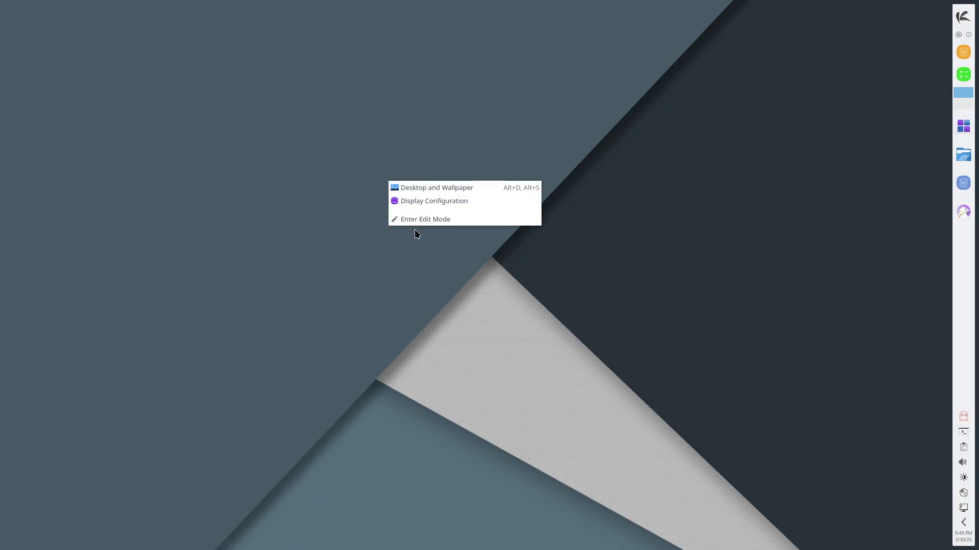
left_click(421, 192)
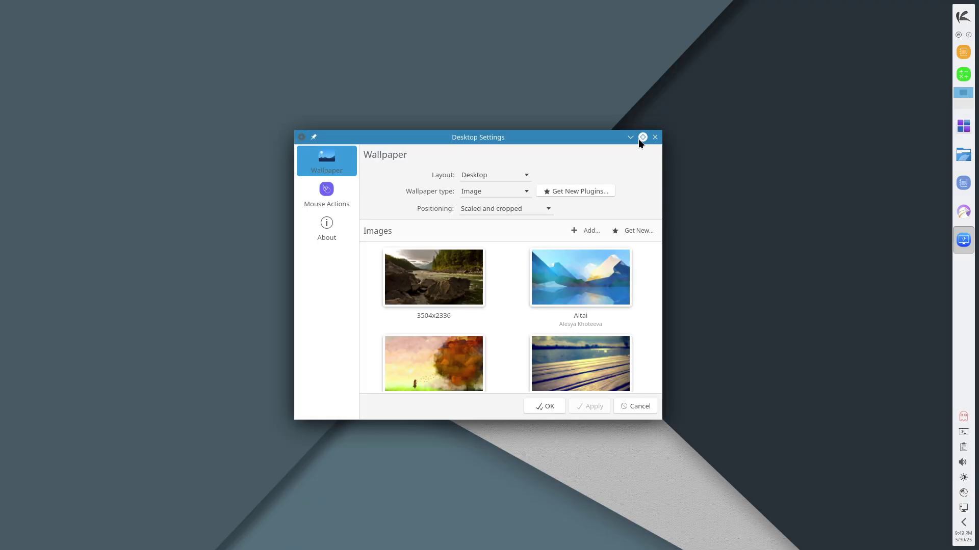
left_click(639, 138)
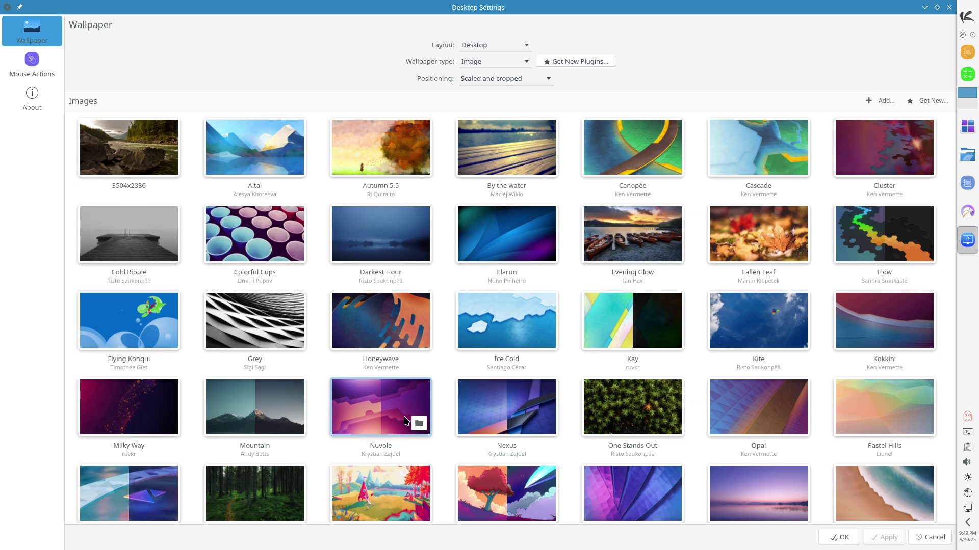
left_click(723, 499)
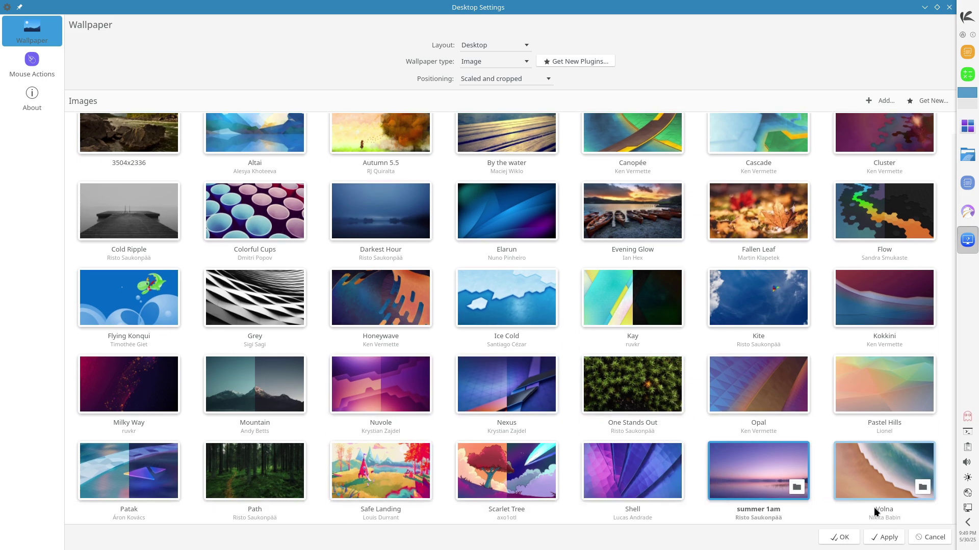
left_click(880, 538)
Step: Close Desktop Settings and bring up the sleep, restart, shut down and log-out choices
left_click(935, 538)
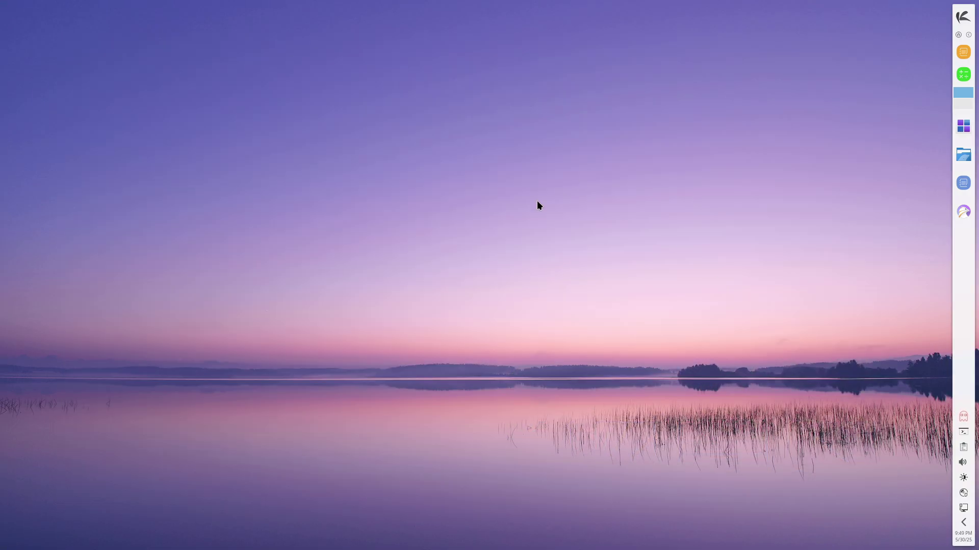
left_click(968, 35)
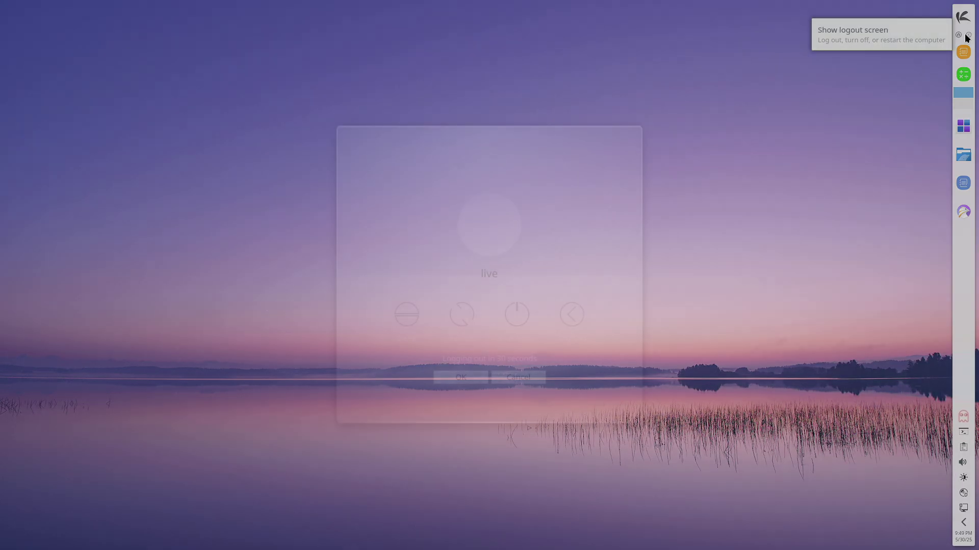